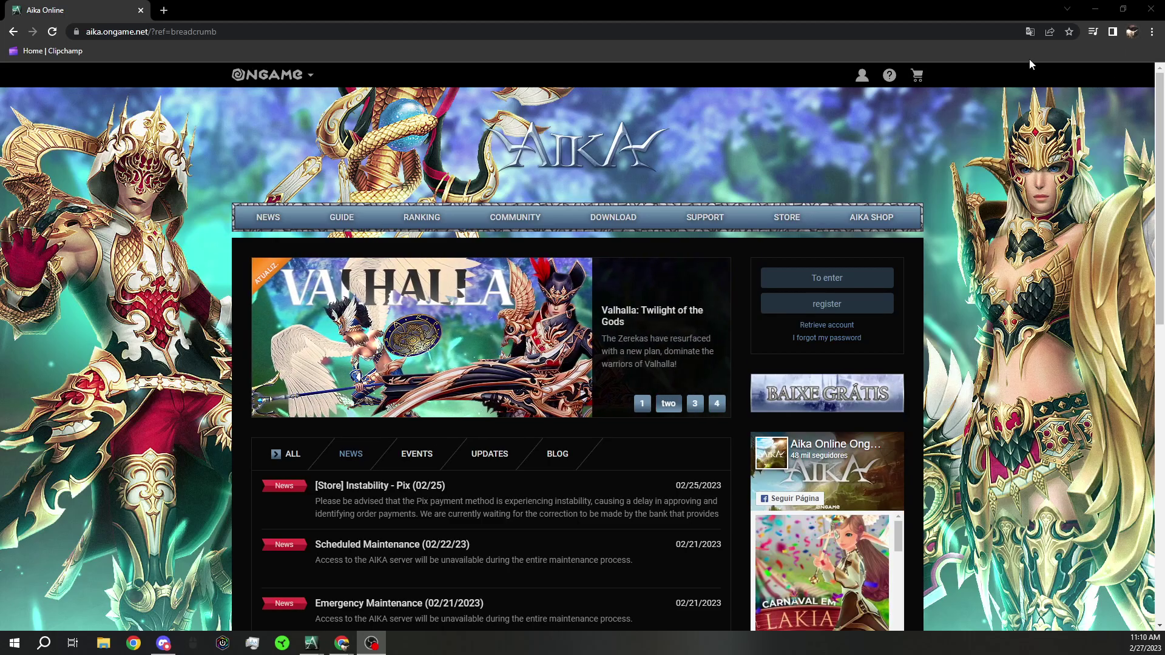
# - Show the Aika Online homepage in original Portuguese, then translate it back into English
pyautogui.click(1031, 33)
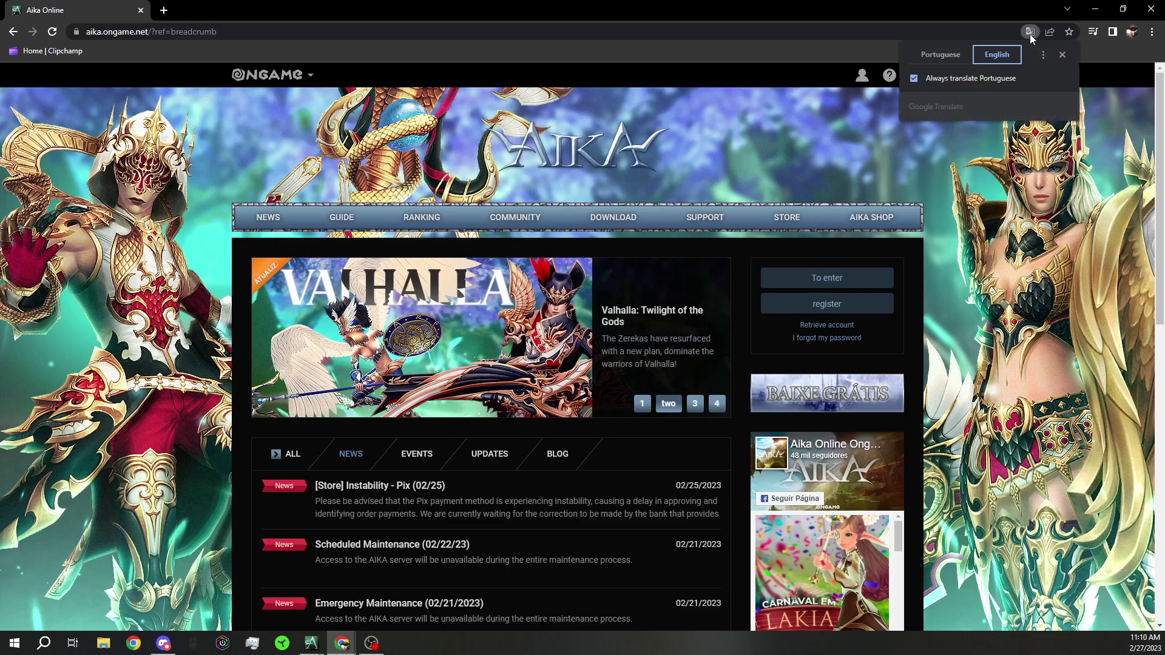
pyautogui.click(945, 54)
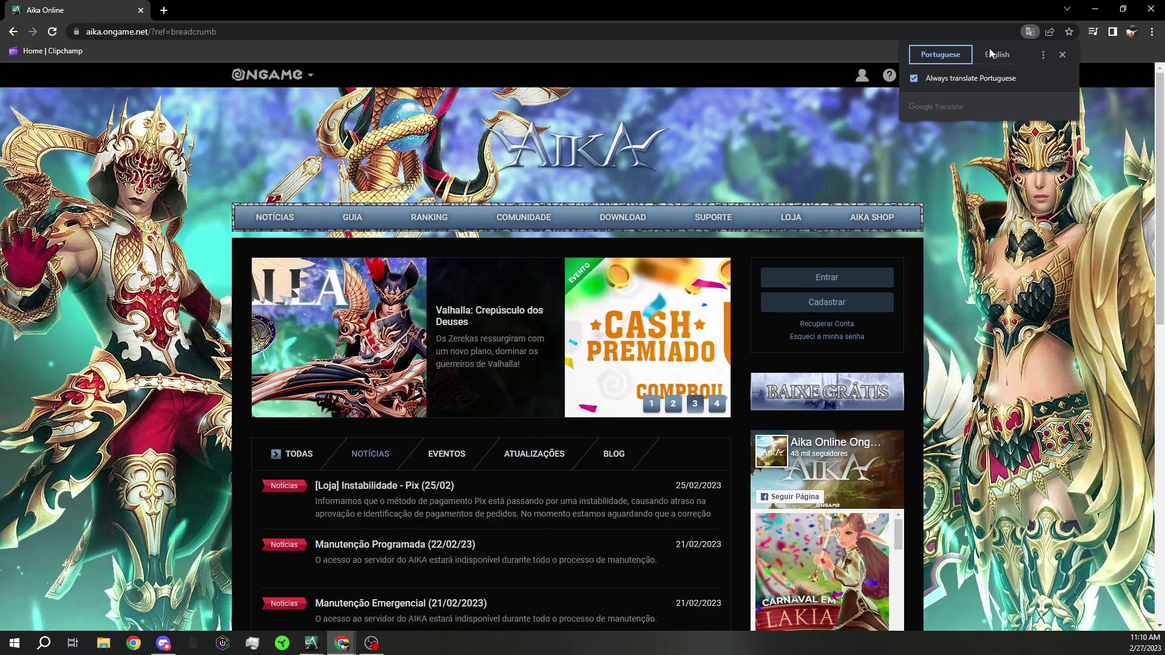
pyautogui.click(990, 54)
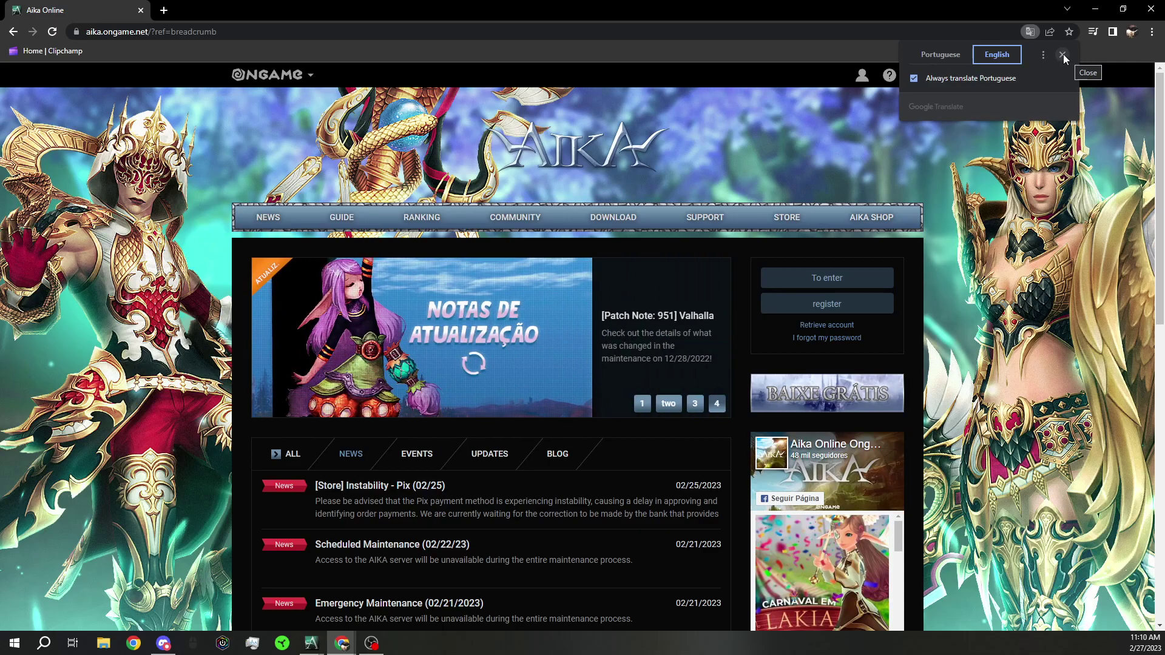
# - Dismiss the translation popup and go to the DOWNLOAD > GAME page
pyautogui.click(1064, 54)
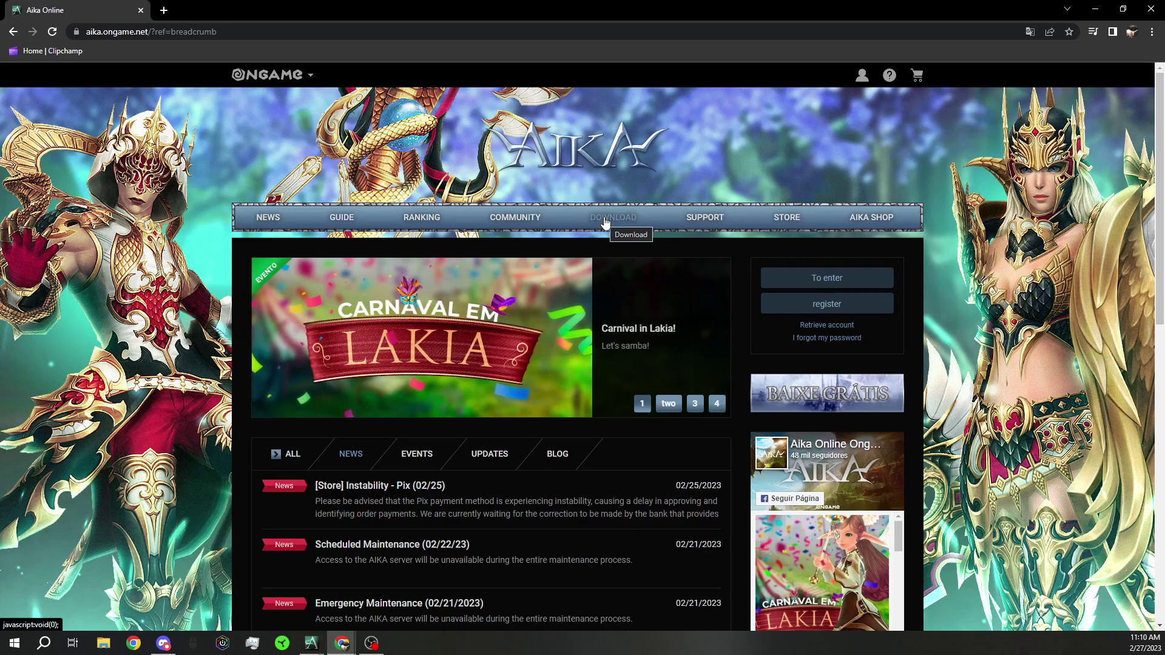
pyautogui.click(609, 222)
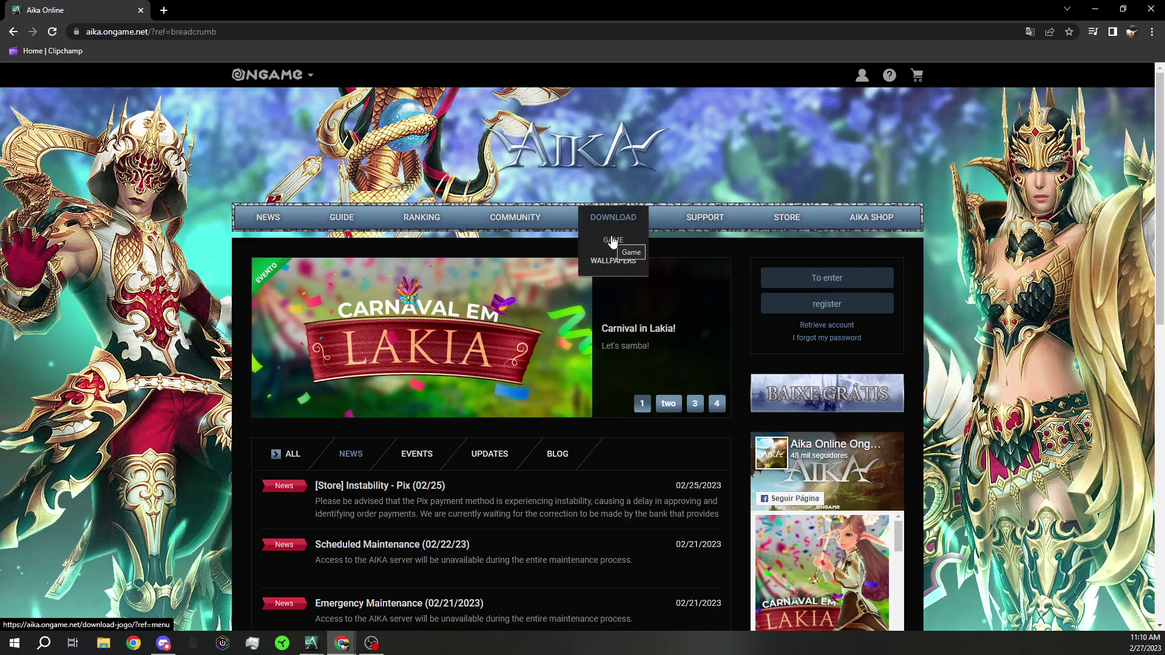
pyautogui.click(612, 241)
# - Start the game download through the Torrent mirror and look over the other download options
pyautogui.scroll(-2, 510, 285)
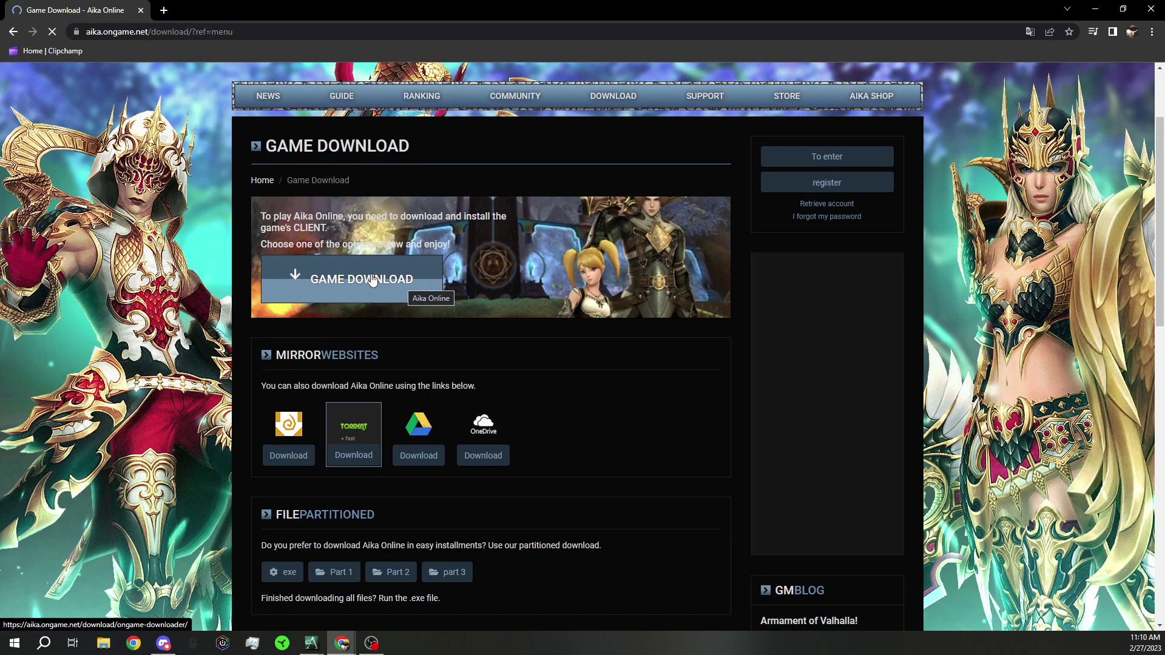
pyautogui.scroll(-1, 316, 431)
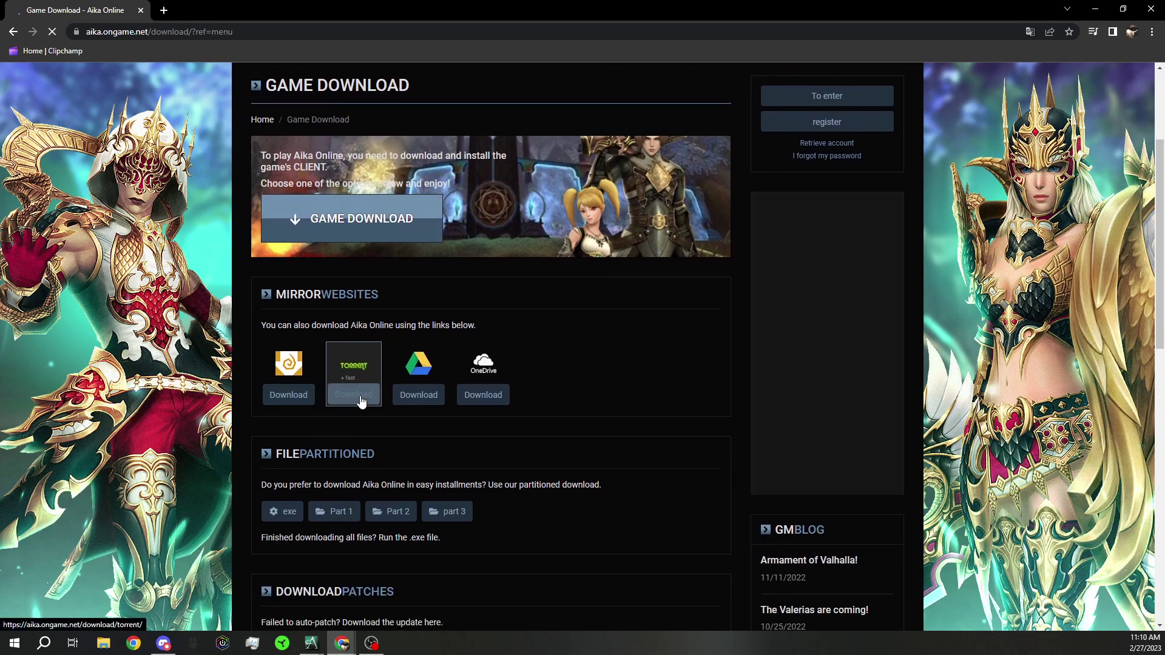
pyautogui.click(361, 395)
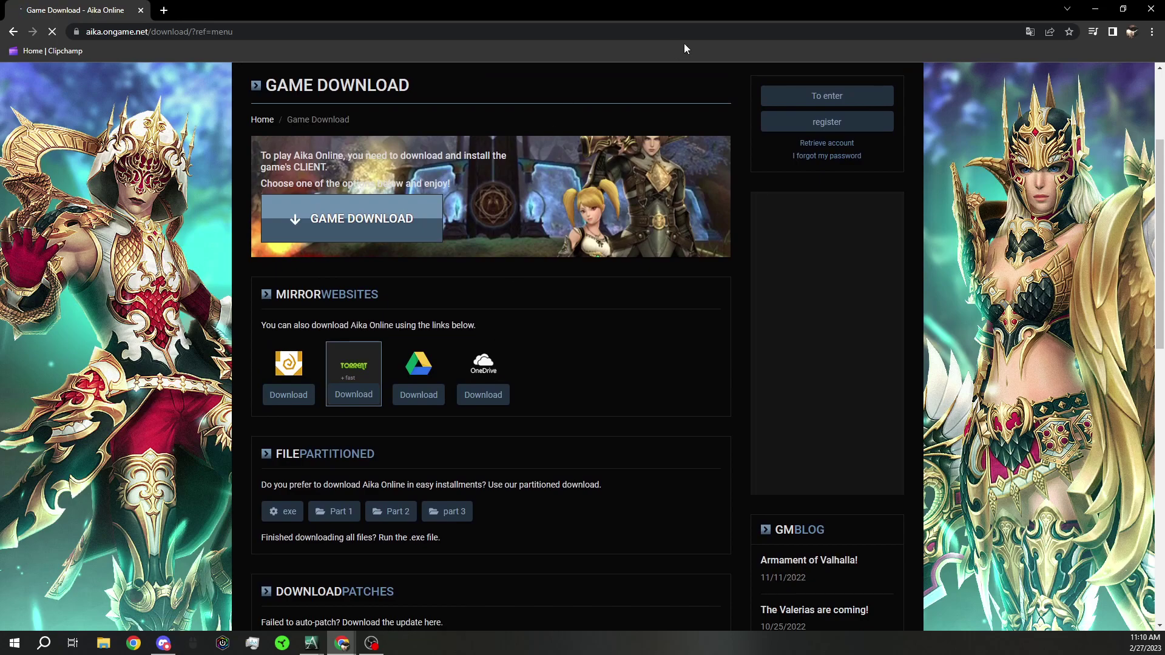
pyautogui.scroll(2, 711, 408)
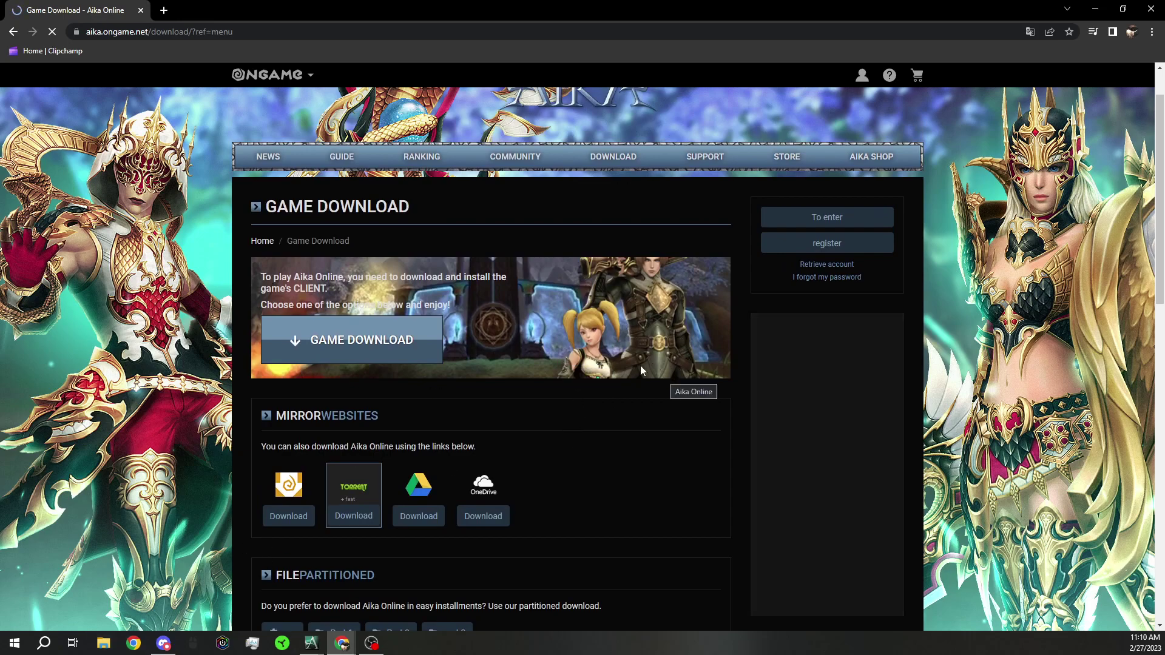
pyautogui.scroll(-2, 605, 435)
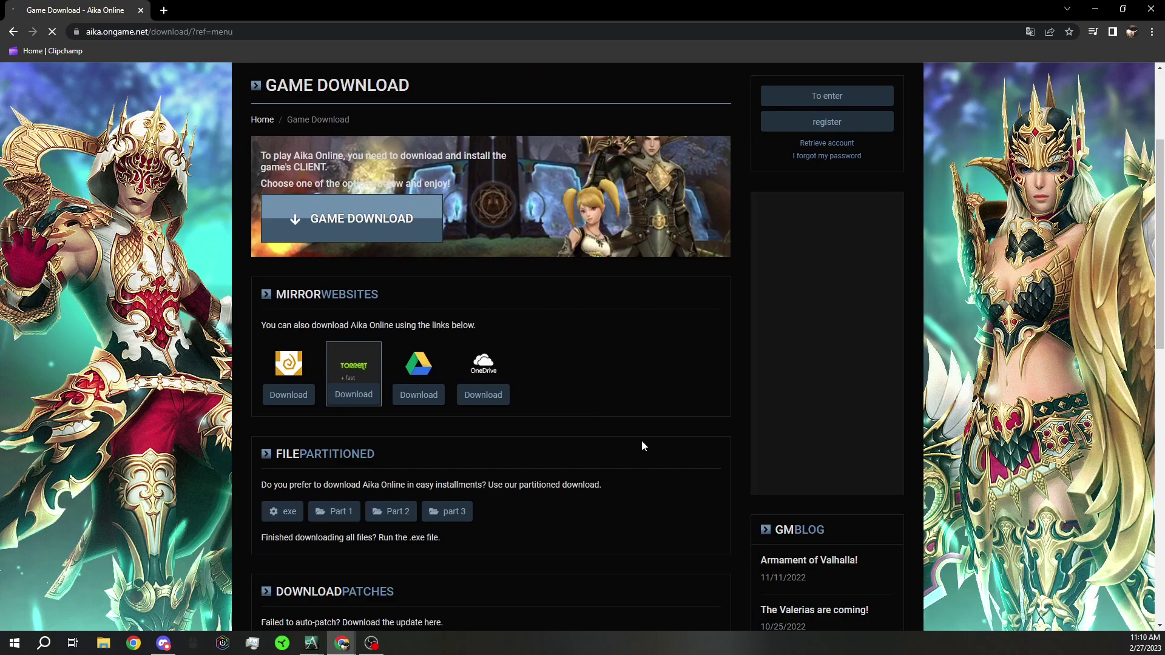
pyautogui.scroll(-3, 640, 442)
pyautogui.scroll(6, 601, 419)
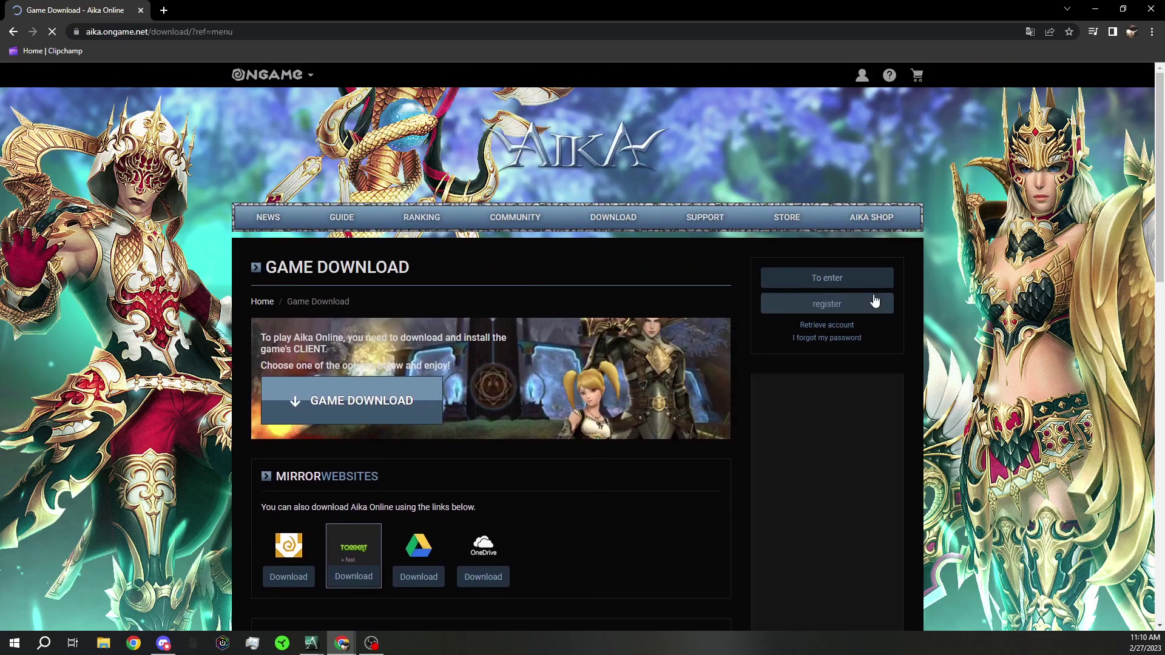
# - Open the Ongame registration form, dismiss the policy notice, and visit the User, Password, Confirmation and Email fields
pyautogui.click(832, 304)
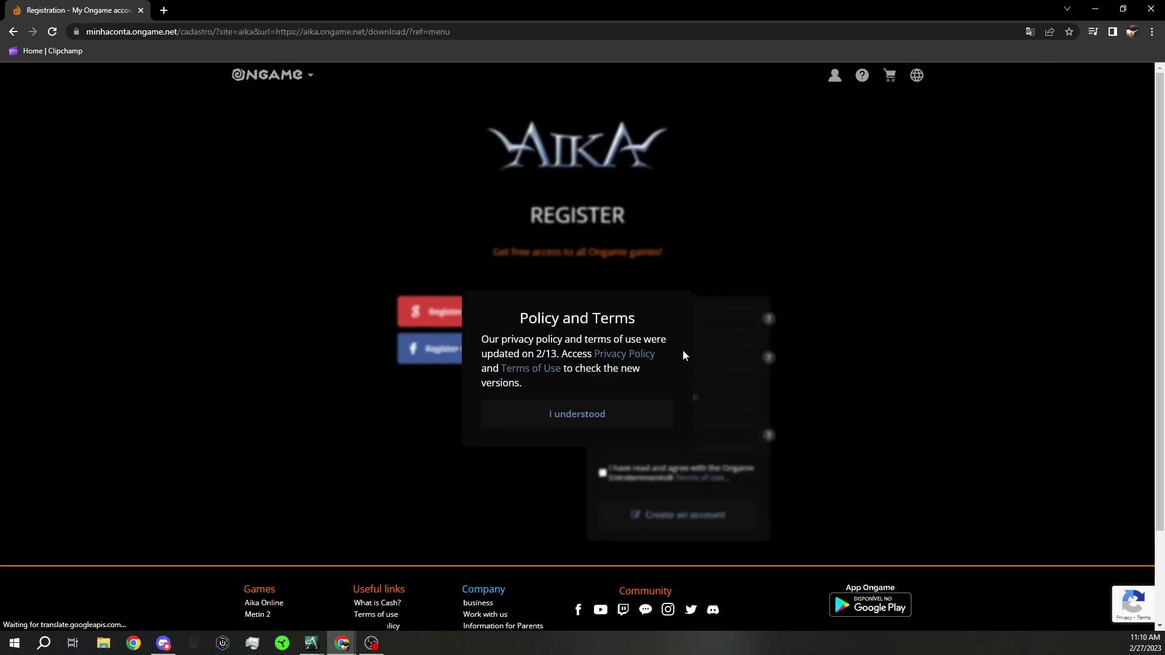
pyautogui.click(595, 413)
pyautogui.click(643, 318)
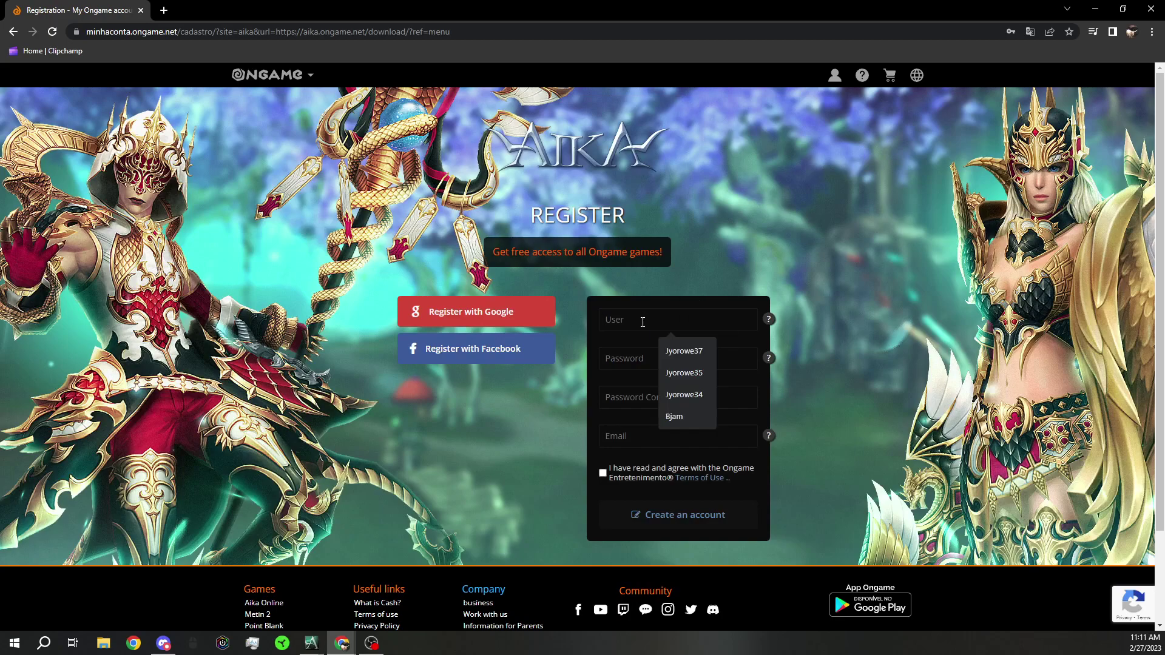
pyautogui.click(649, 358)
pyautogui.click(621, 401)
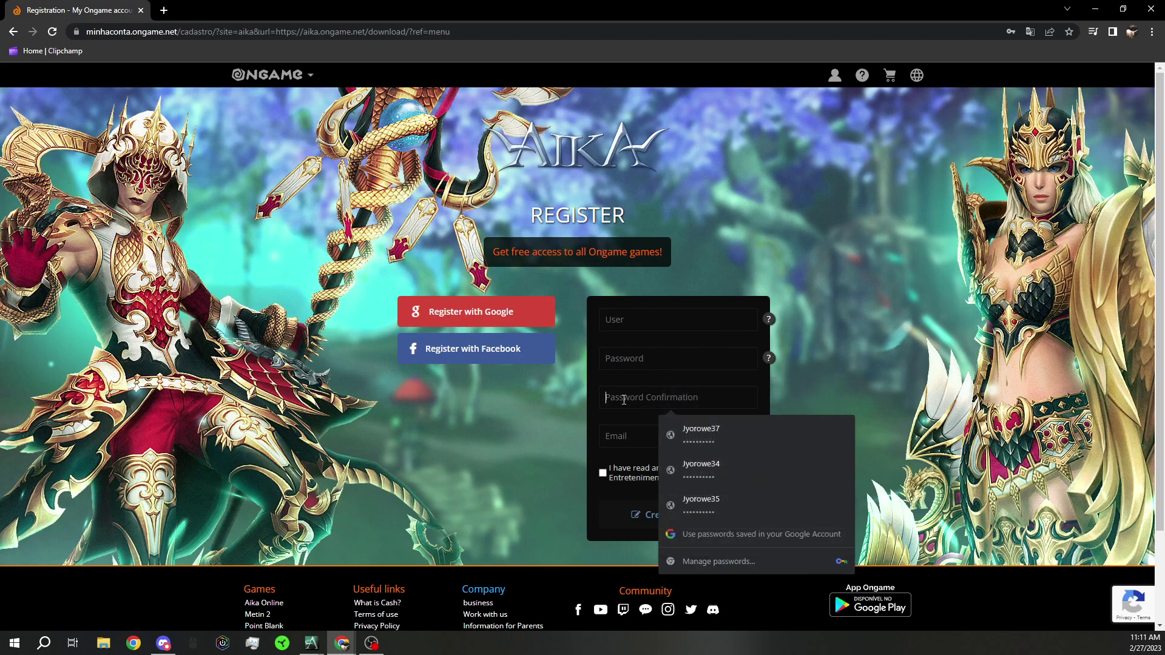
pyautogui.click(630, 431)
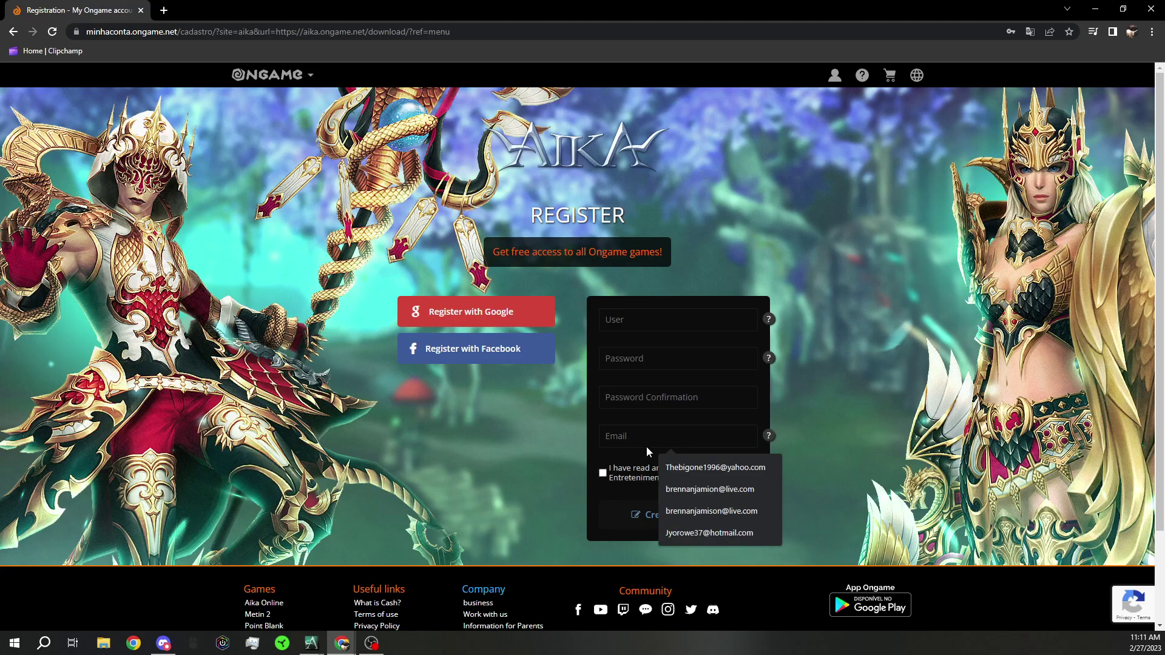
pyautogui.click(828, 399)
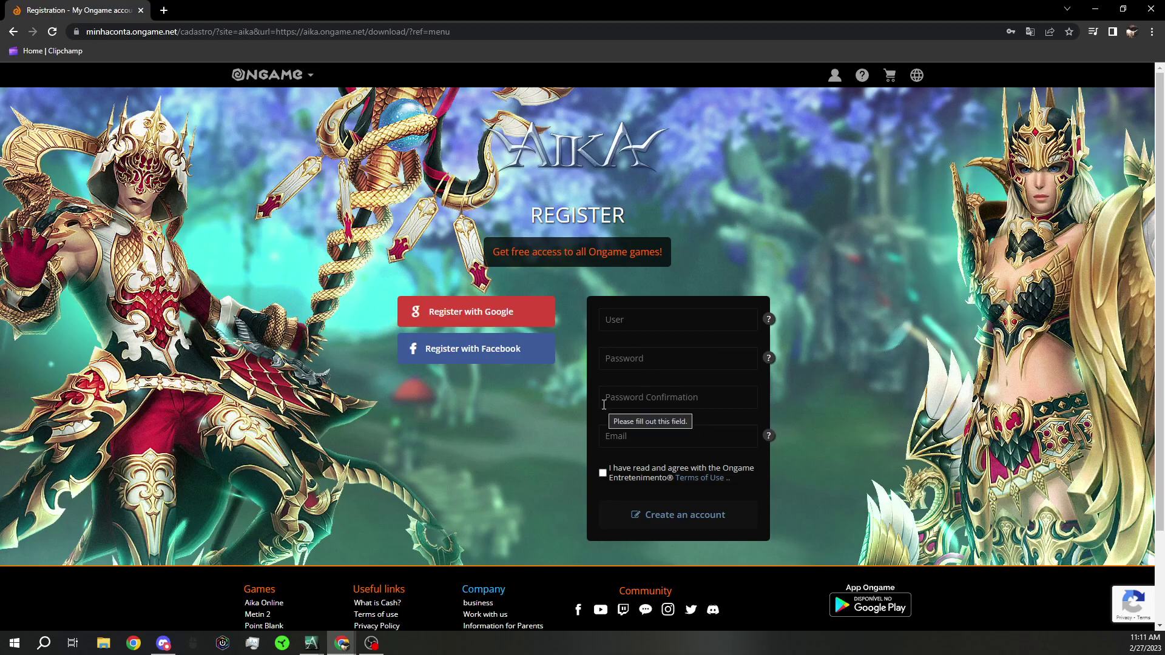
pyautogui.moveTo(767, 441)
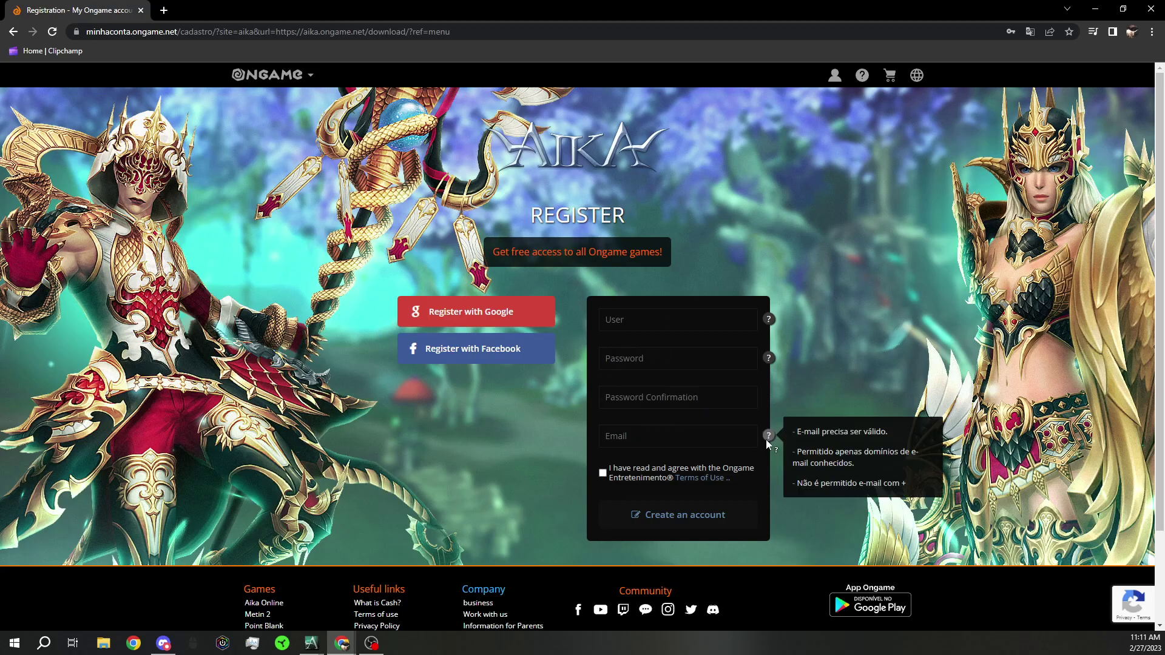
# - Minimize both Chrome windows and launch AIKA from its desktop icon
pyautogui.click(1095, 8)
pyautogui.click(1095, 8)
pyautogui.doubleClick(299, 21)
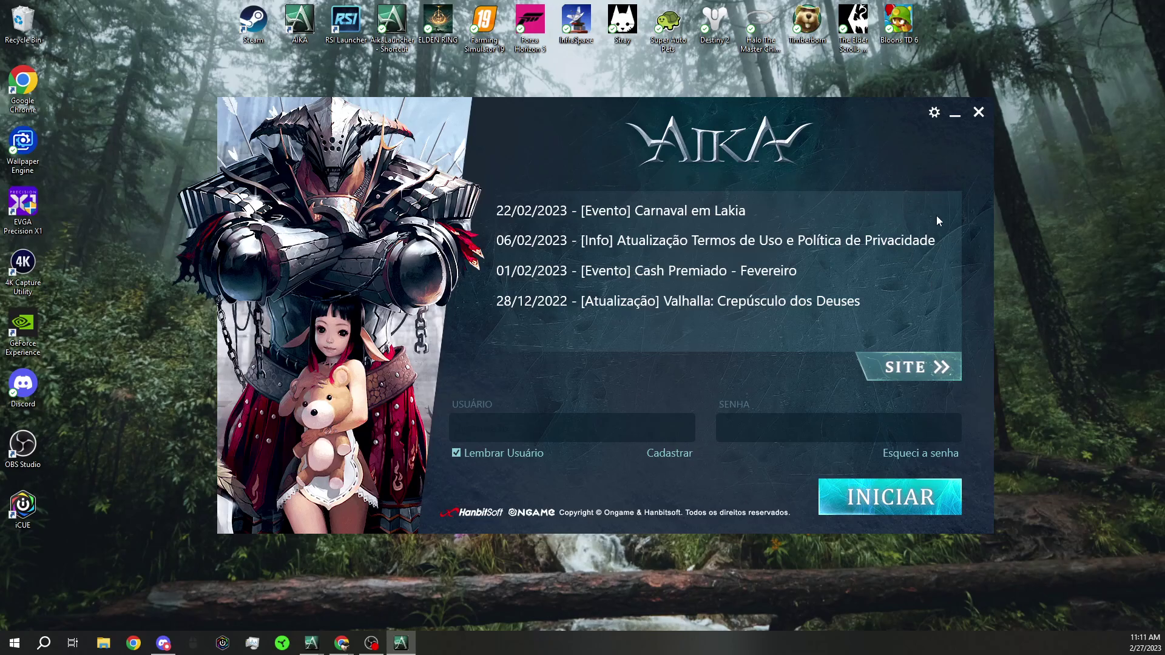
# - Open the launcher's game settings, view the Resolução options unchanged, and close settings
pyautogui.click(933, 115)
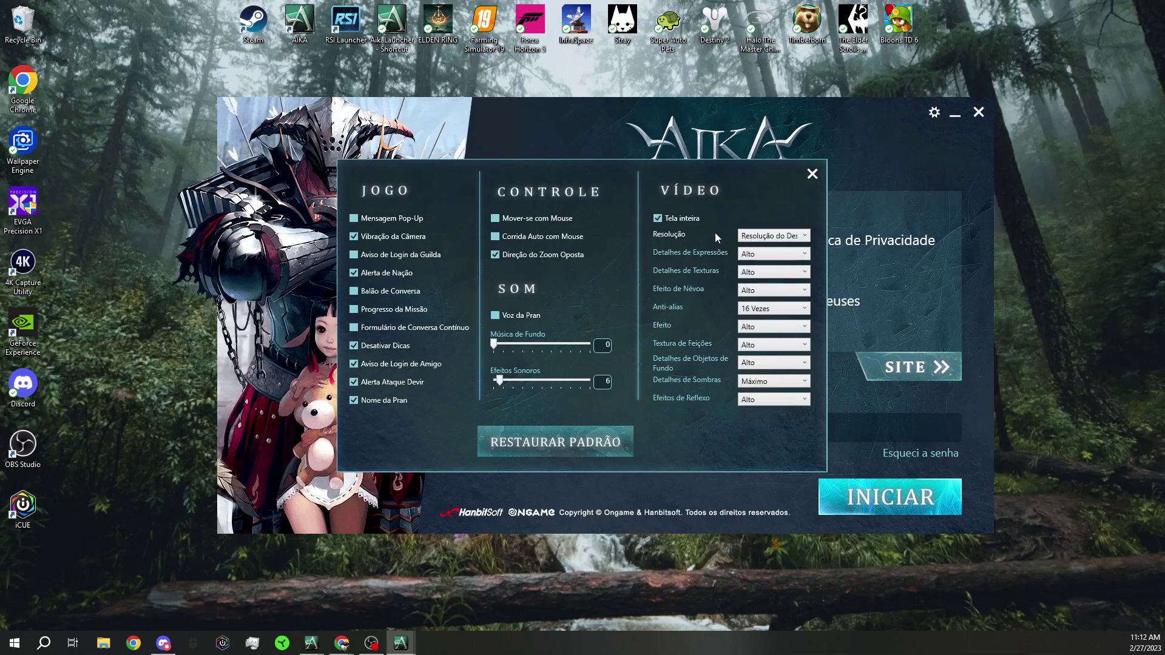
pyautogui.click(787, 234)
pyautogui.click(785, 236)
pyautogui.click(810, 175)
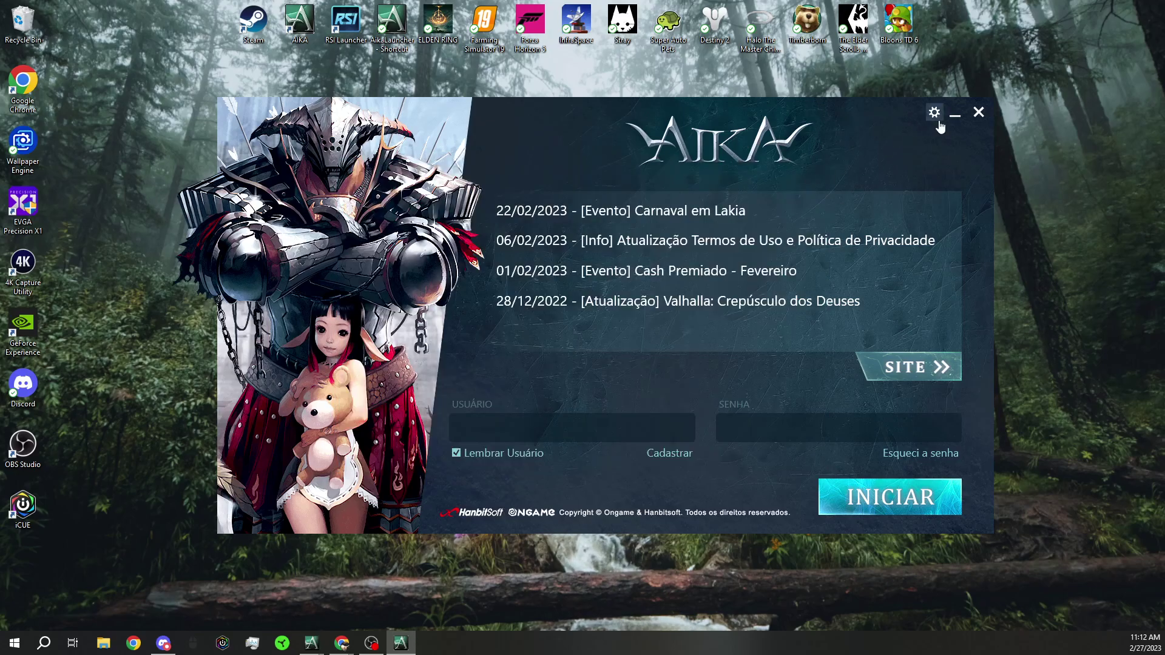
# - Close the launcher, restore Chrome, and switch the homepage news list from EVENTS to BLOG
pyautogui.click(982, 116)
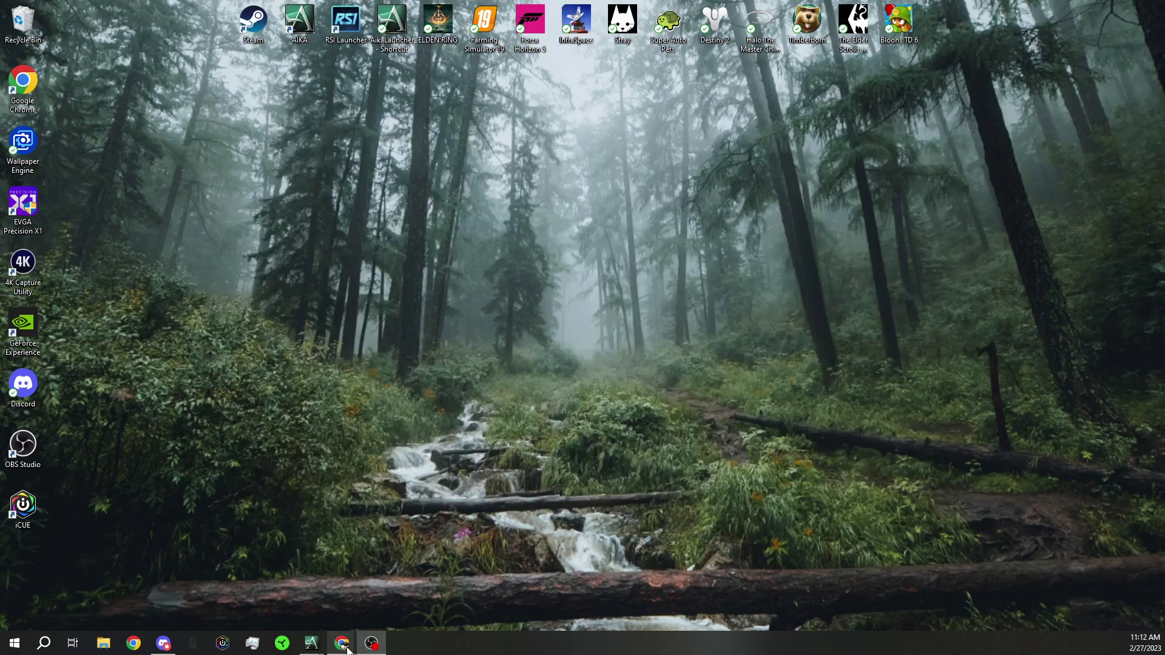
pyautogui.moveTo(342, 642)
pyautogui.click(403, 592)
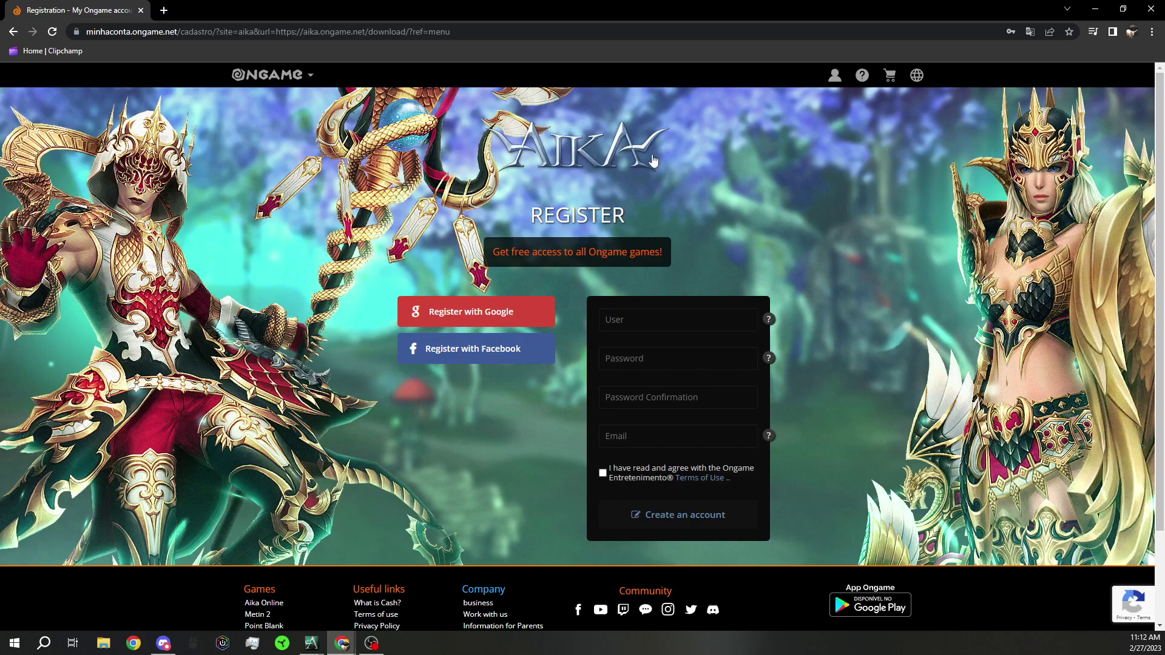
pyautogui.moveTo(283, 77)
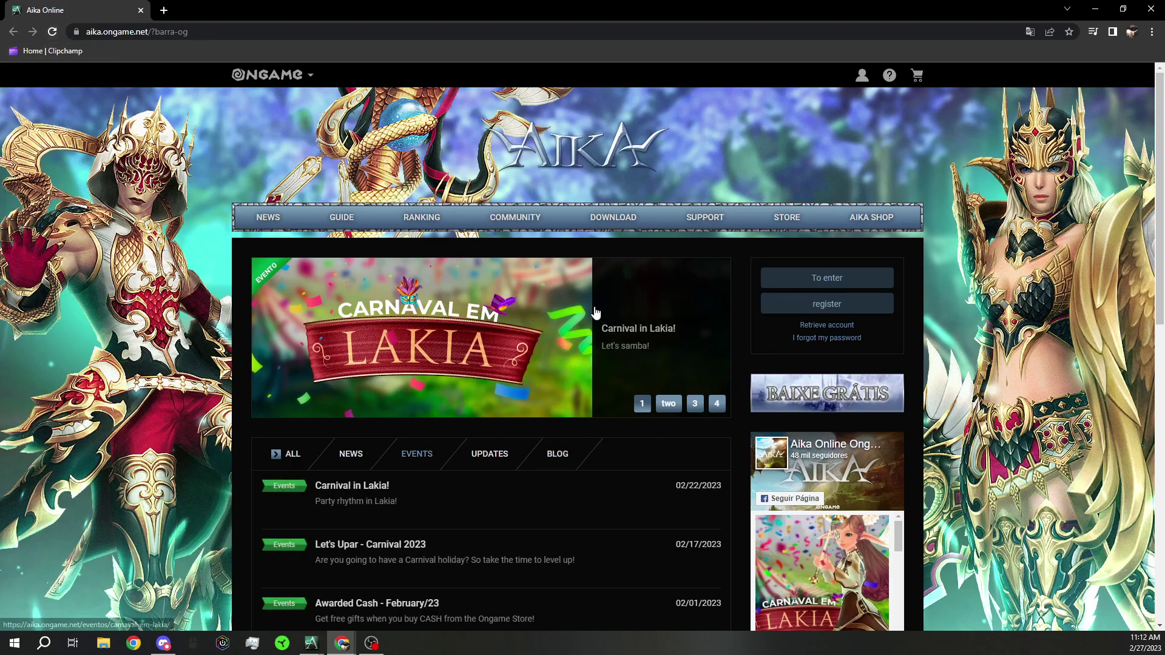
pyautogui.scroll(-1, 676, 333)
pyautogui.scroll(-4, 676, 333)
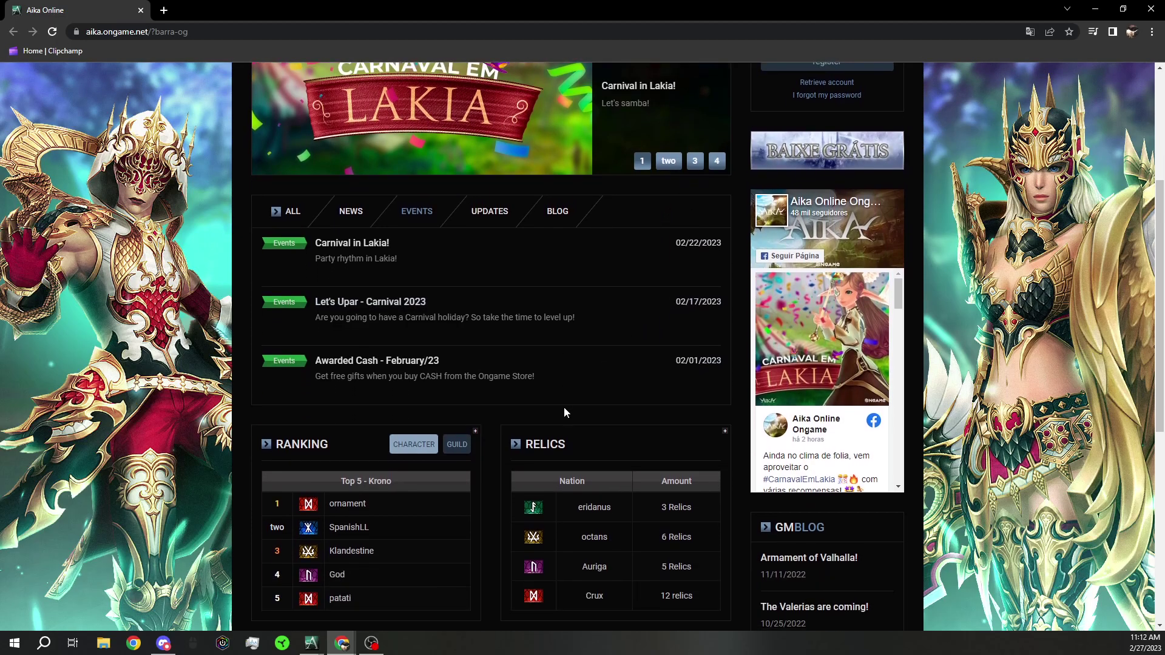
pyautogui.scroll(5, 591, 366)
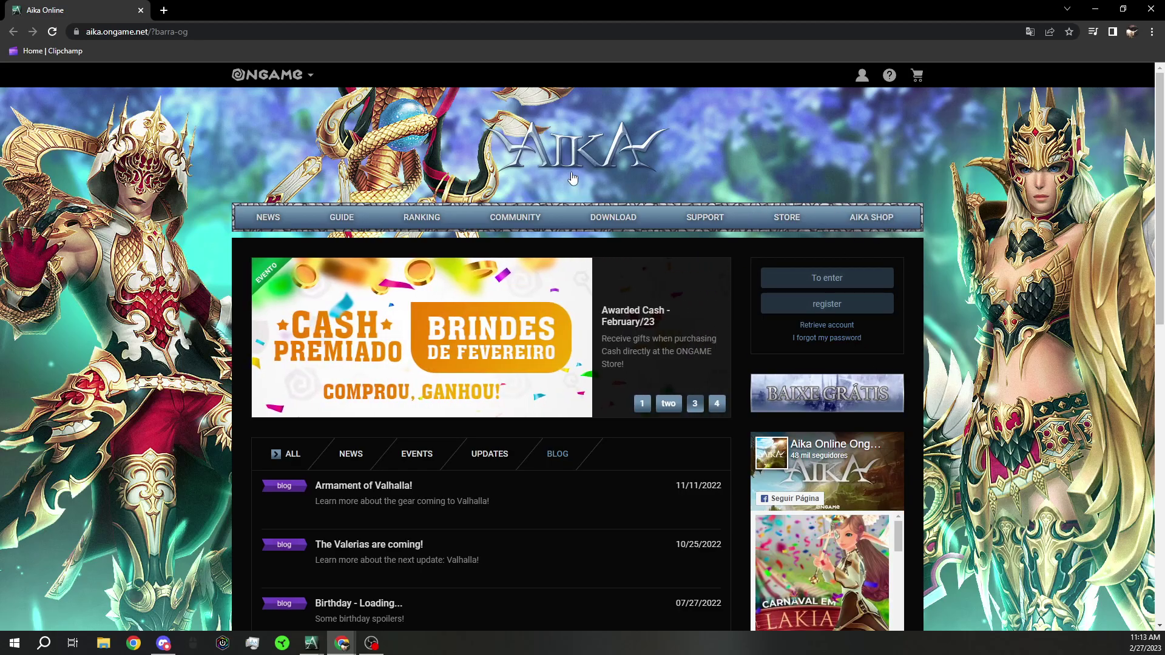
# - Open the guide levels list and scroll through the Beginner guide articles
pyautogui.click(335, 224)
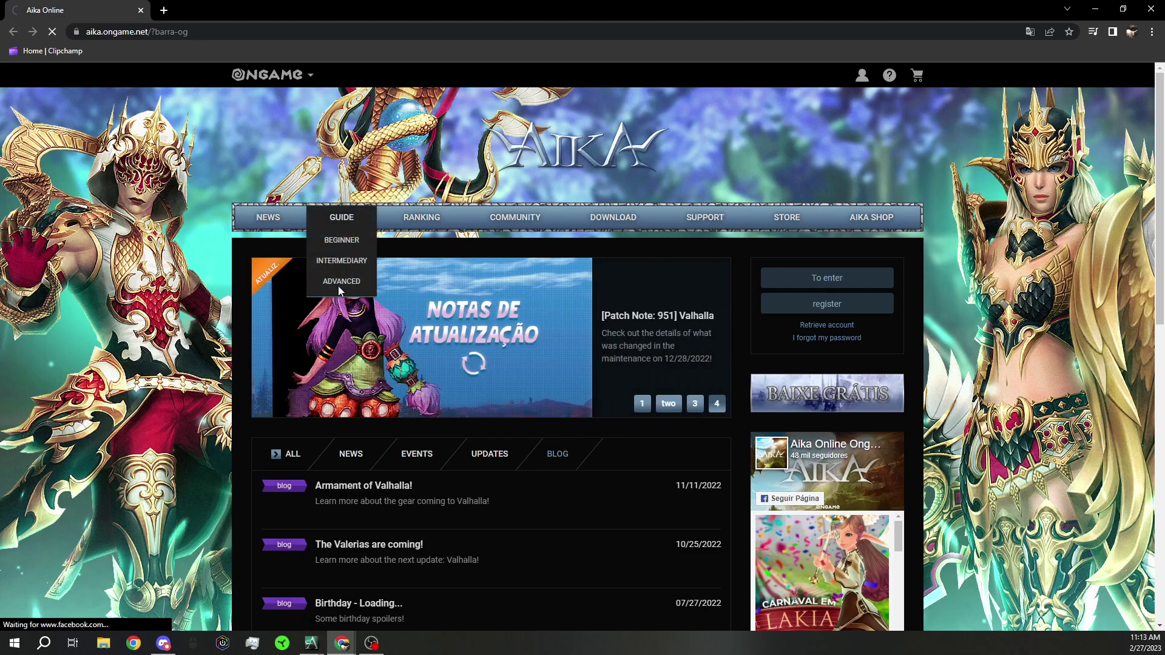
pyautogui.scroll(-2, 457, 297)
pyautogui.scroll(-1, 311, 223)
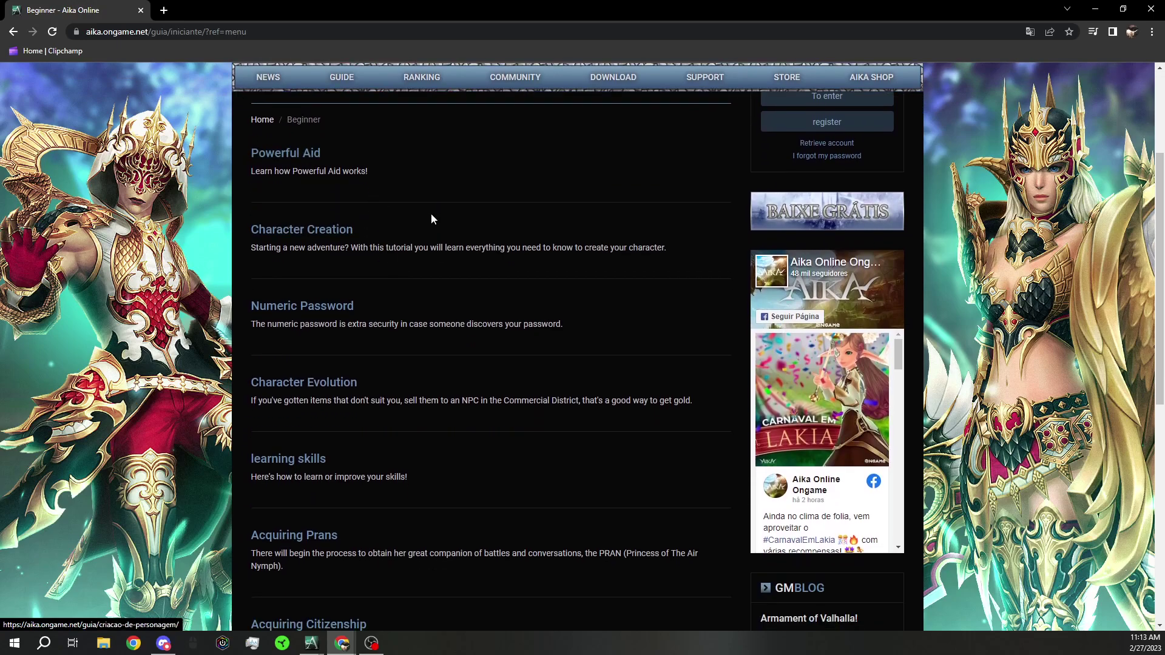
# - Open the Character Creation article and read its name, hair, color and face options
pyautogui.click(300, 233)
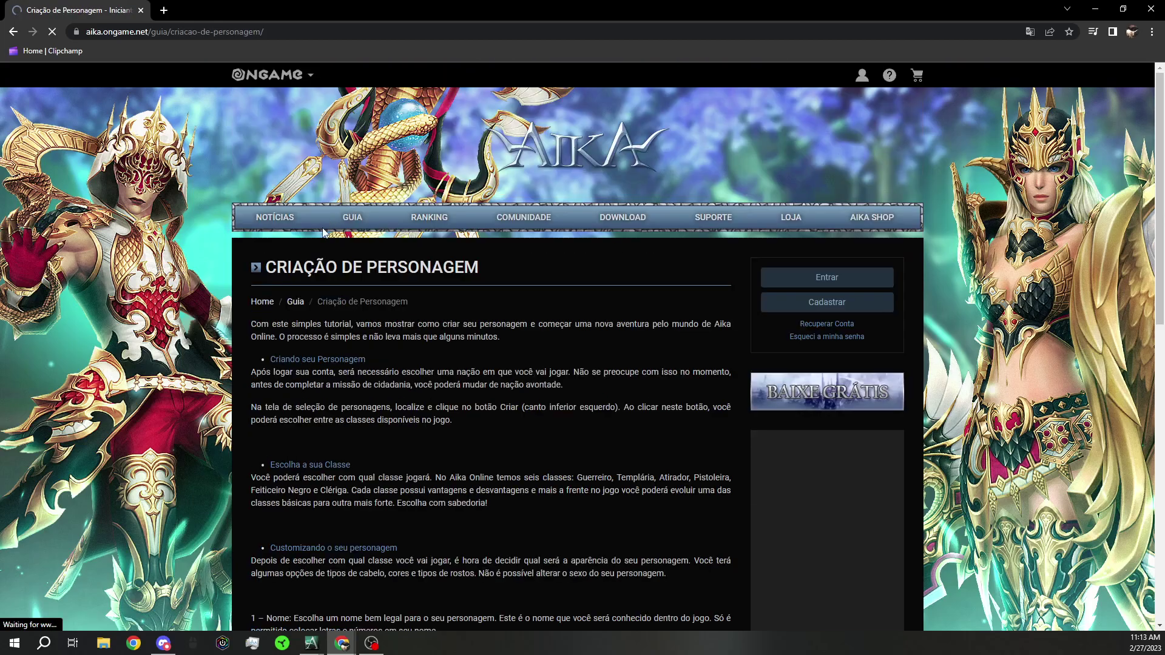
pyautogui.scroll(-10, 348, 364)
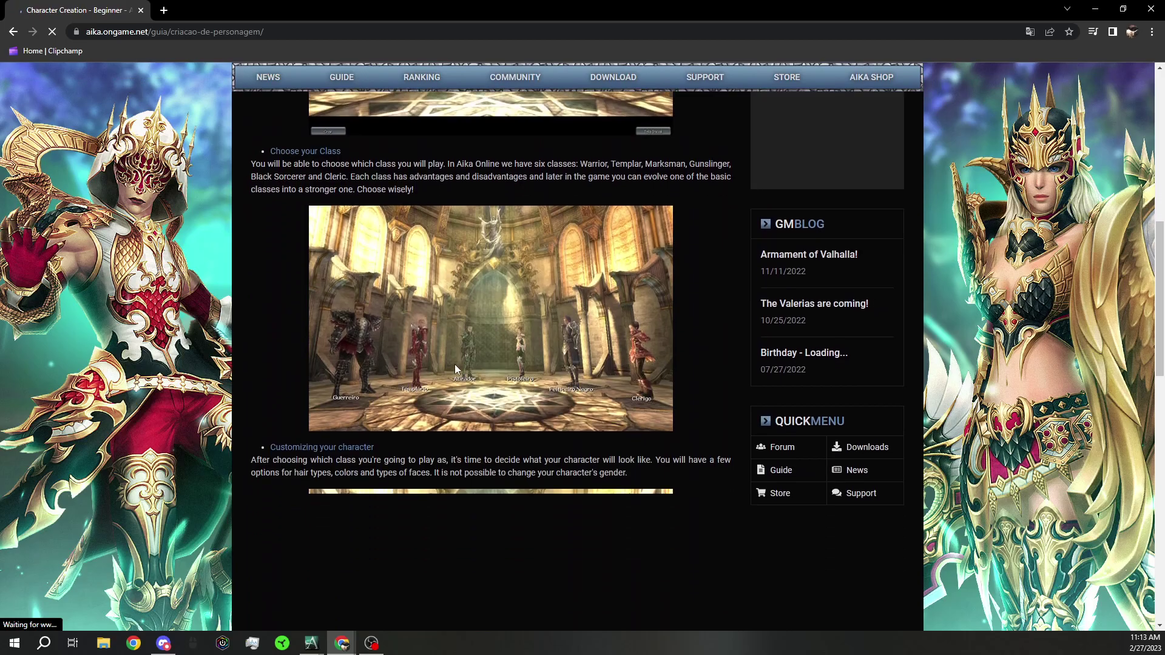
pyautogui.scroll(-9, 449, 347)
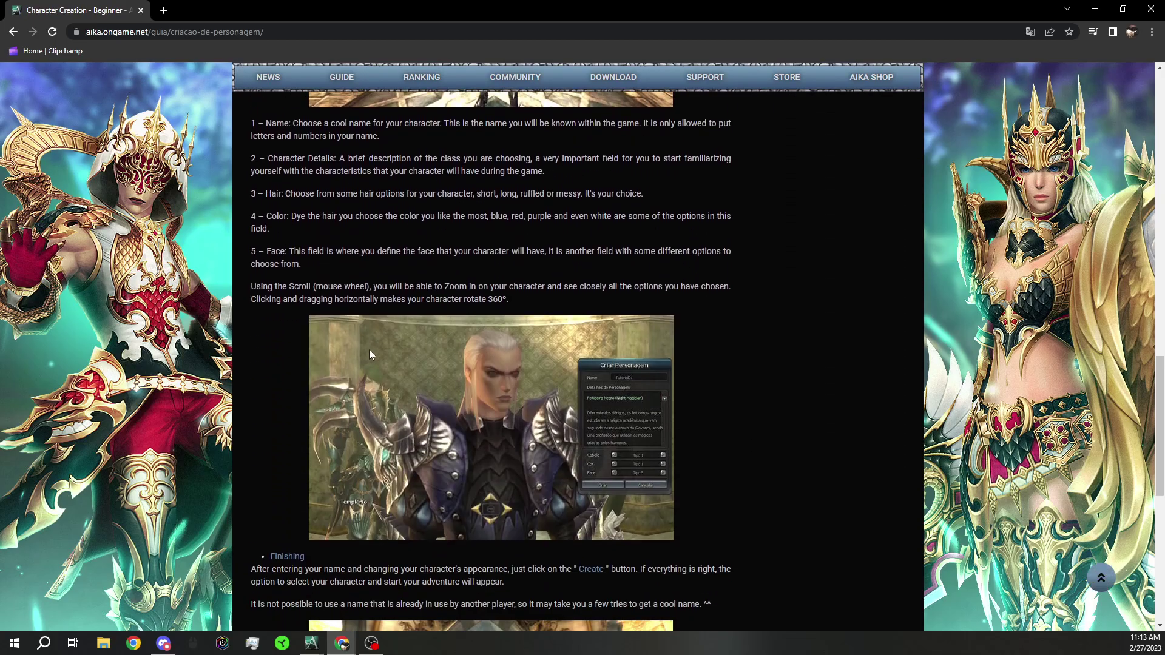
pyautogui.scroll(-2, 500, 338)
pyautogui.scroll(6, 500, 337)
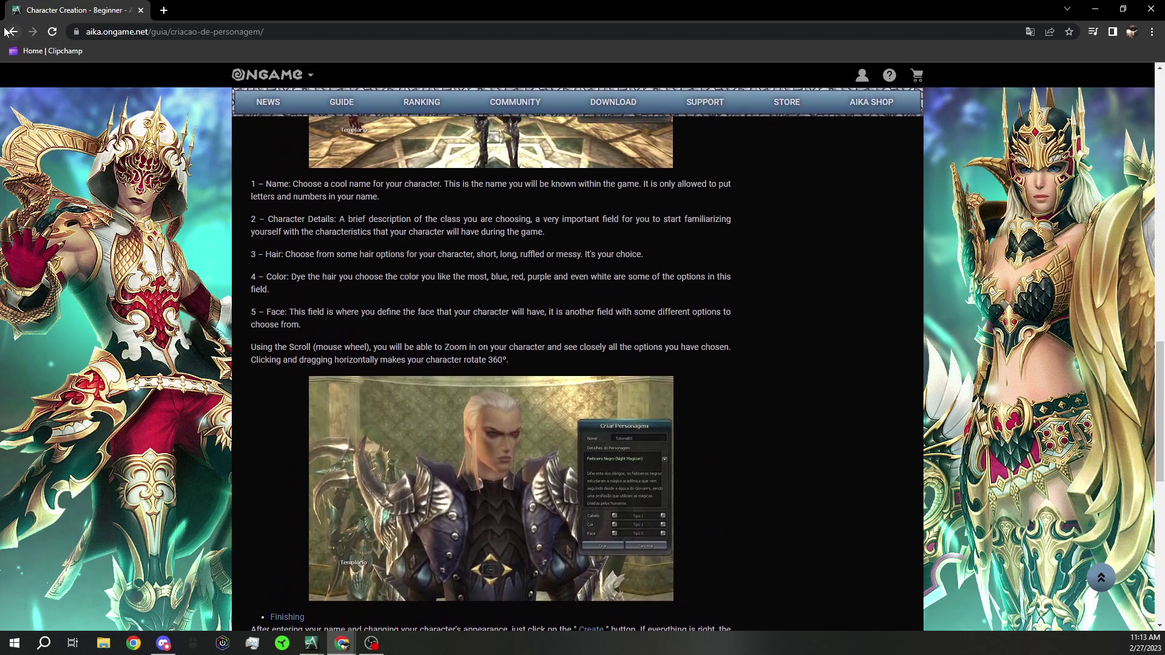
# - Go back to the Beginner guide list
pyautogui.click(11, 31)
pyautogui.scroll(1, 322, 203)
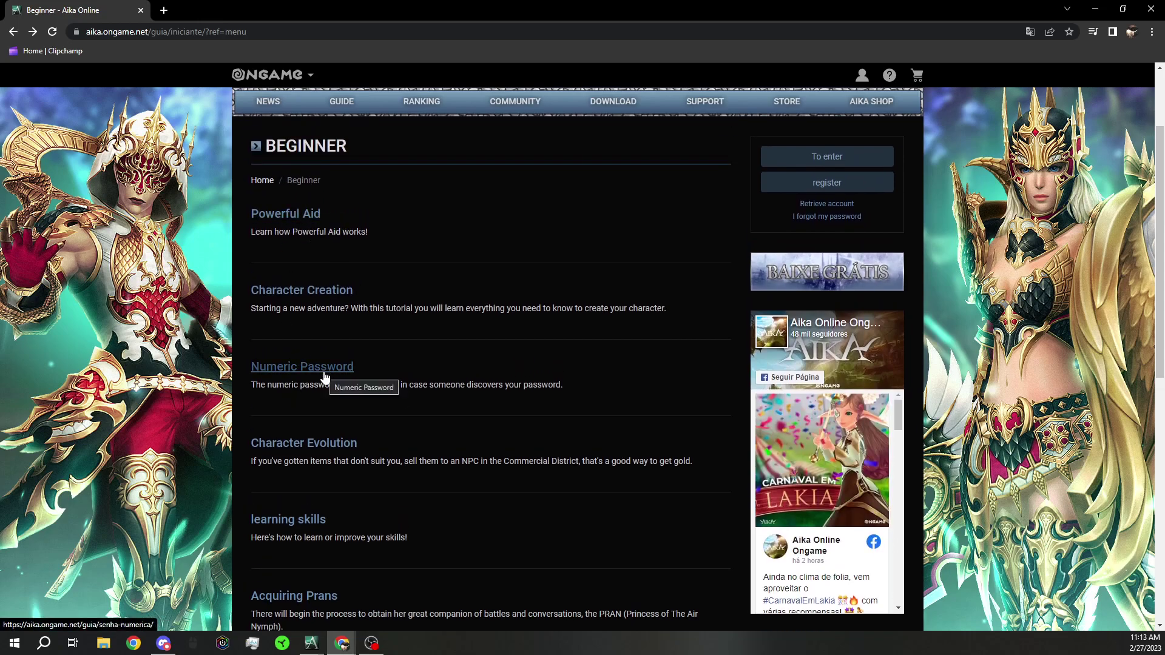
pyautogui.scroll(-1, 325, 376)
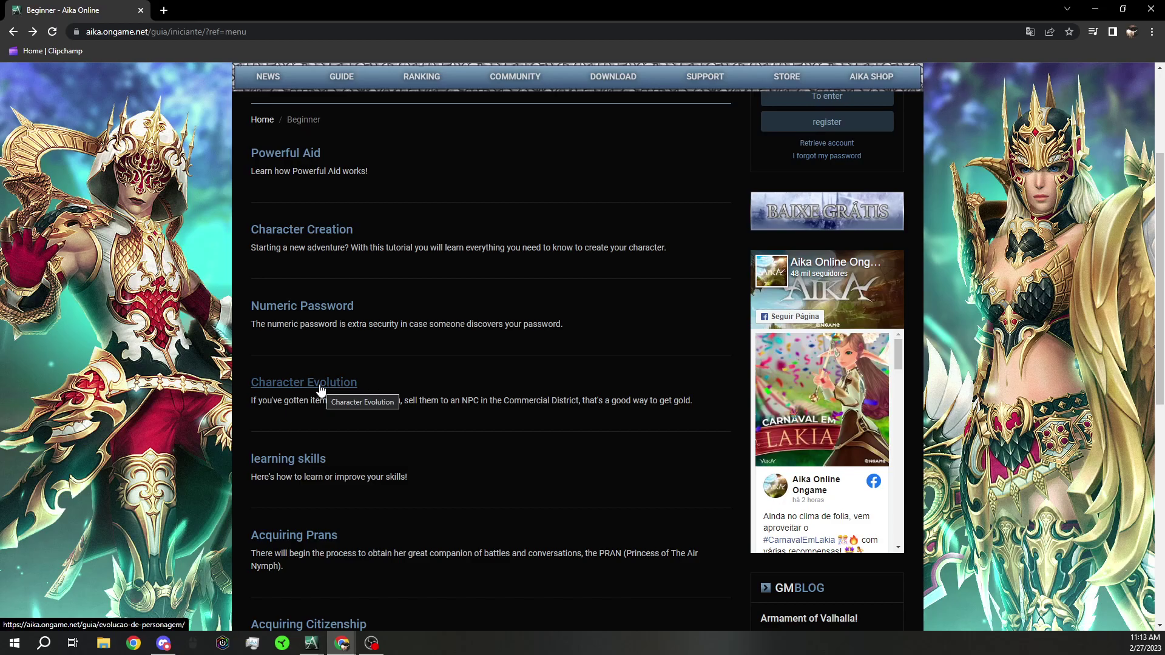
# - Open the Character Evolution article and read through inventory, level-5 skills, item repair and Warehouse sections
pyautogui.click(321, 389)
pyautogui.scroll(-10, 485, 382)
pyautogui.scroll(-15, 486, 383)
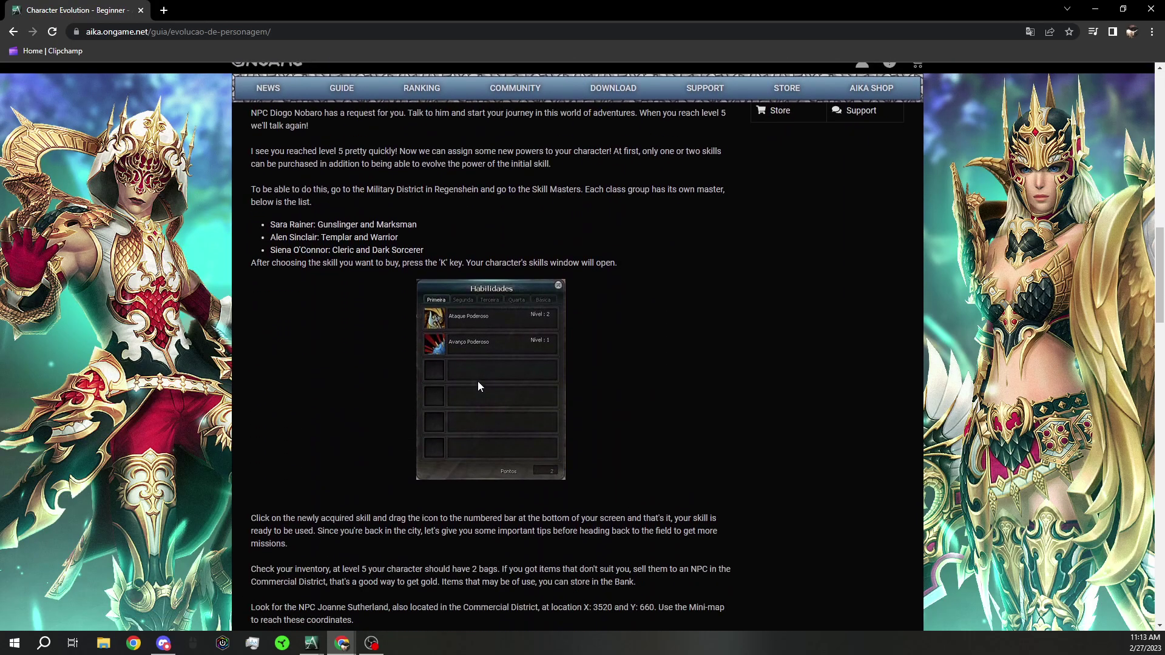
pyautogui.scroll(-12, 478, 382)
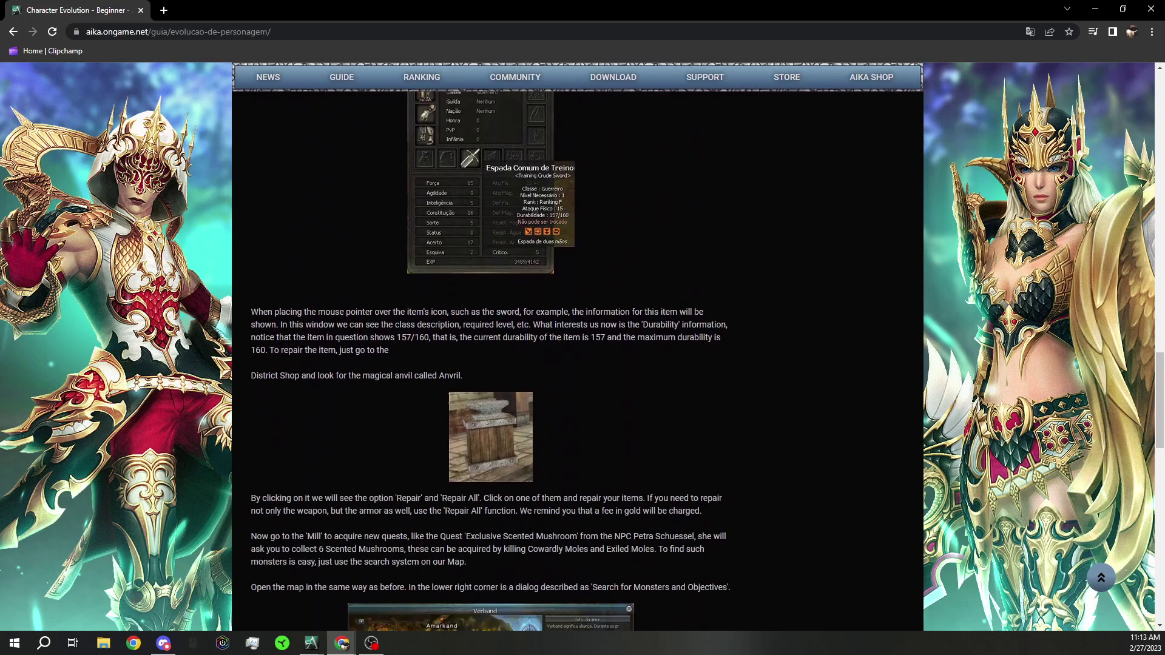
pyautogui.scroll(-5, 450, 398)
pyautogui.scroll(10, 548, 394)
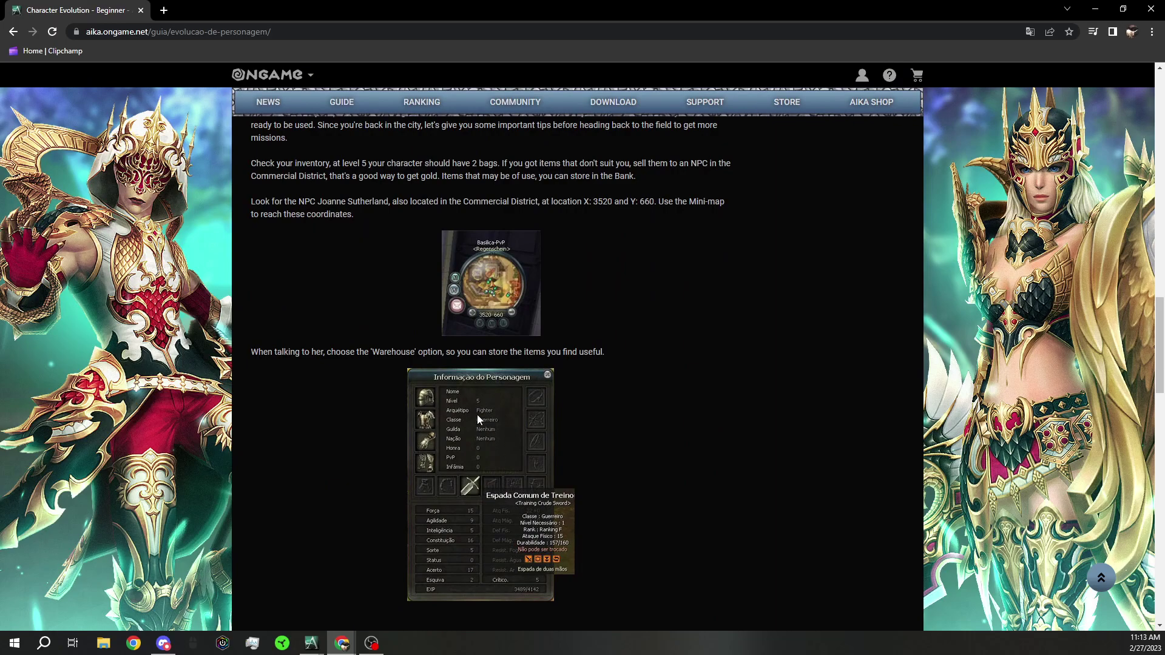
pyautogui.scroll(3, 503, 413)
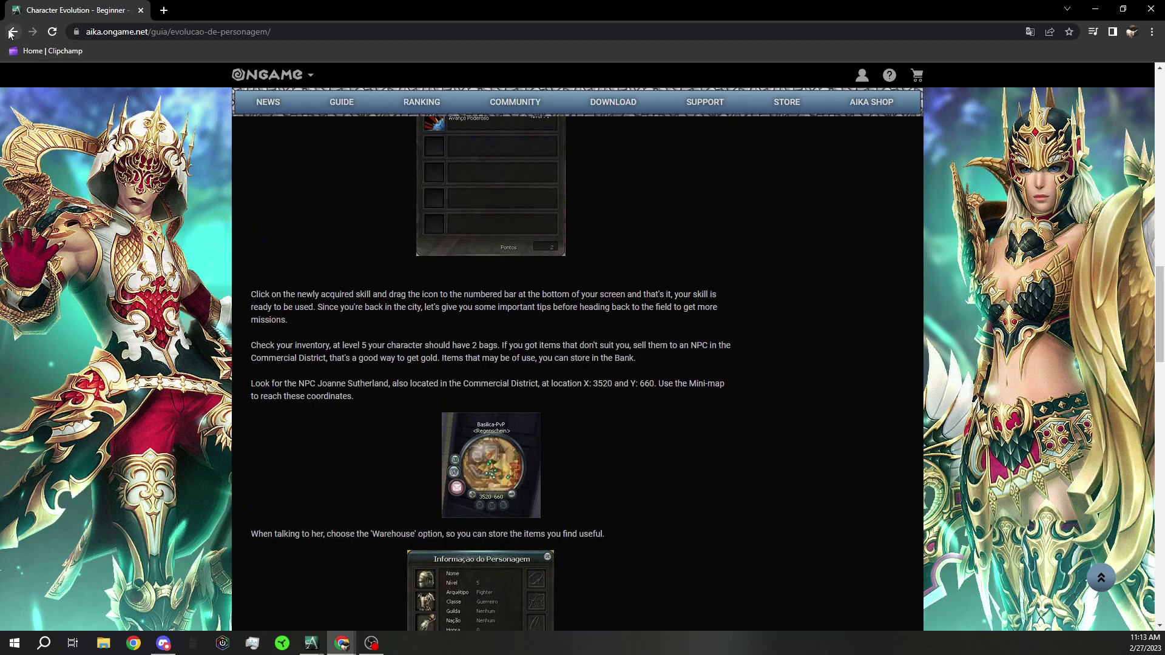
# - Return from Character Evolution to the Beginner guide list and scroll through its articles
pyautogui.click(13, 32)
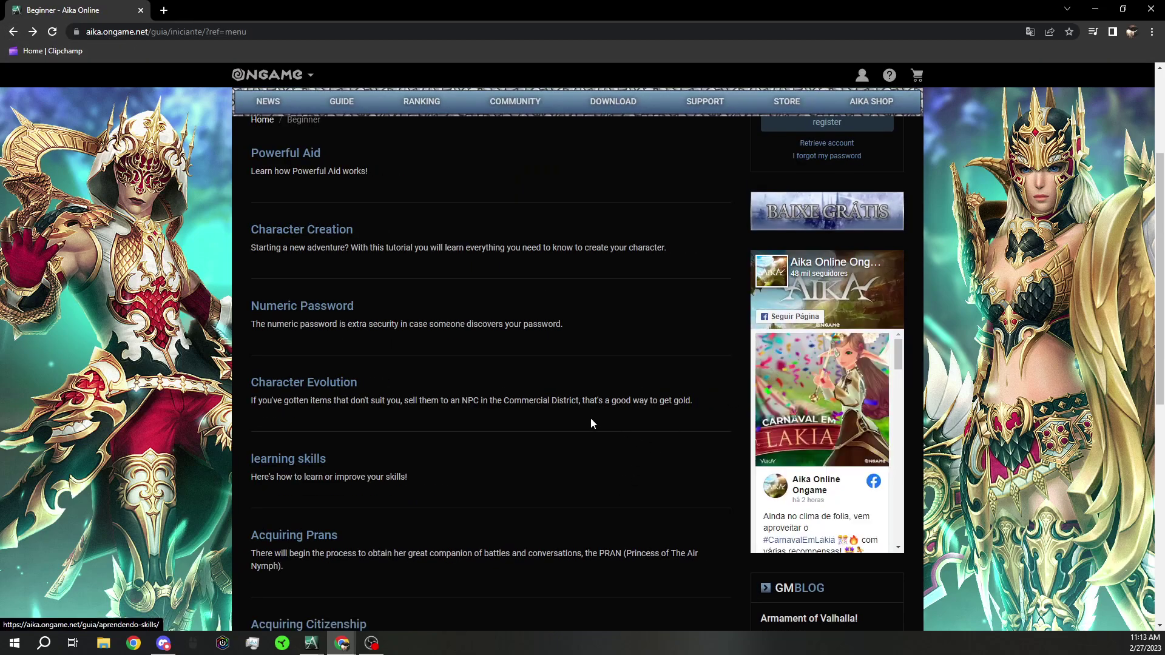
pyautogui.scroll(-1, 498, 449)
pyautogui.scroll(-2, 395, 424)
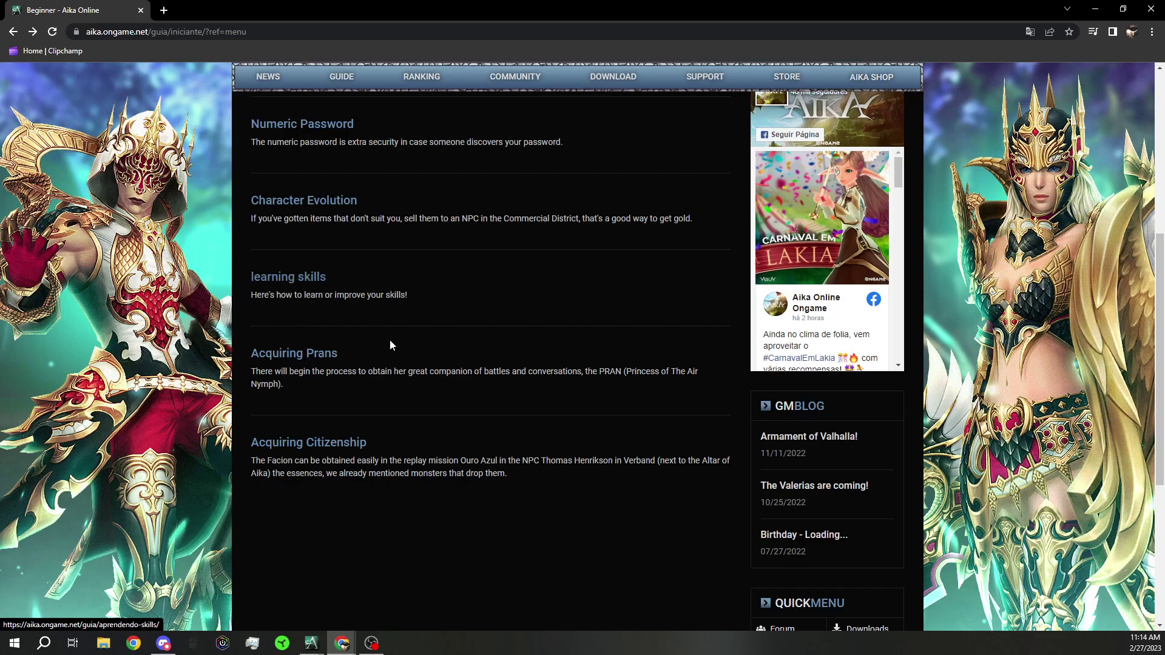
pyautogui.scroll(1, 349, 459)
pyautogui.scroll(2, 289, 483)
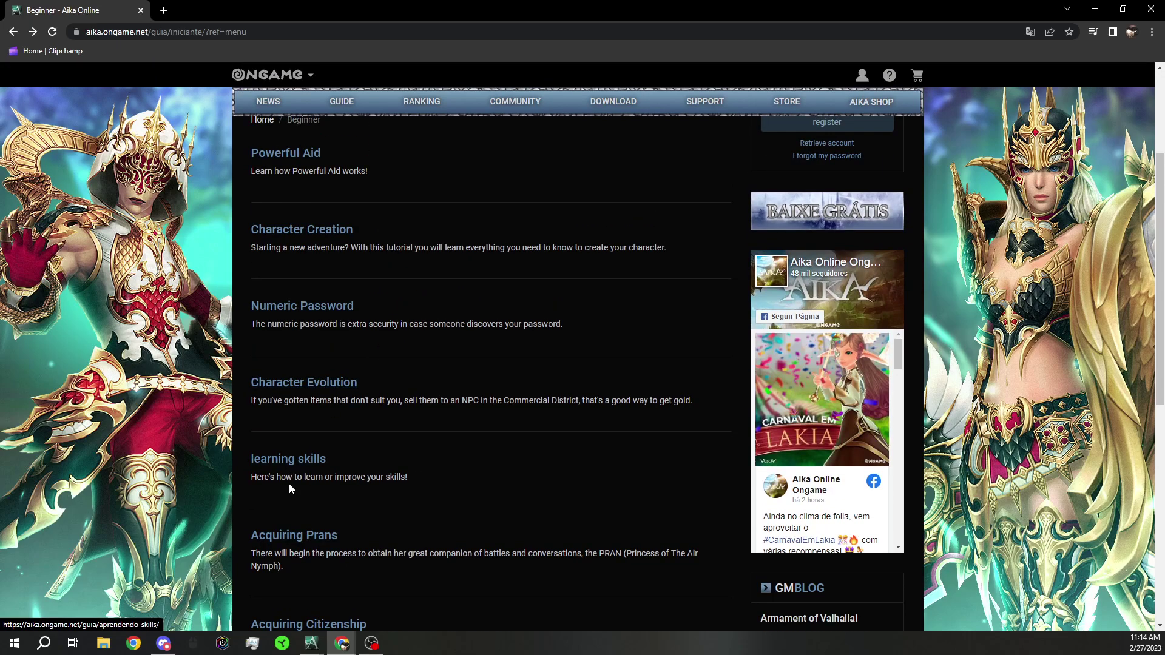
pyautogui.scroll(-2, 273, 423)
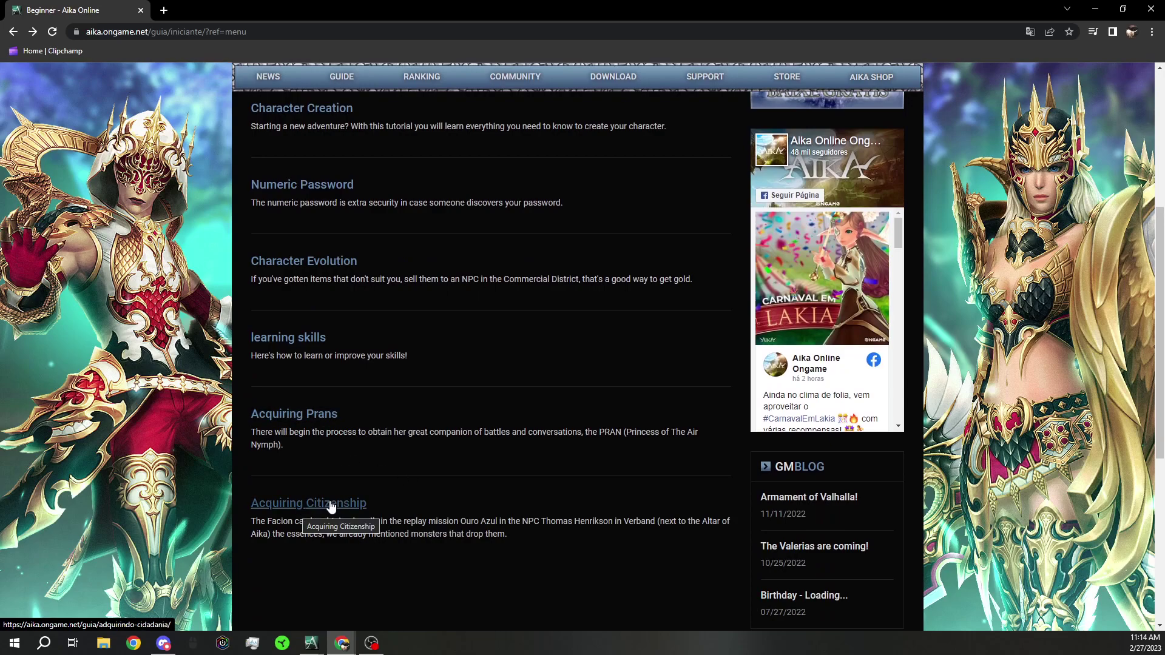
pyautogui.scroll(4, 352, 503)
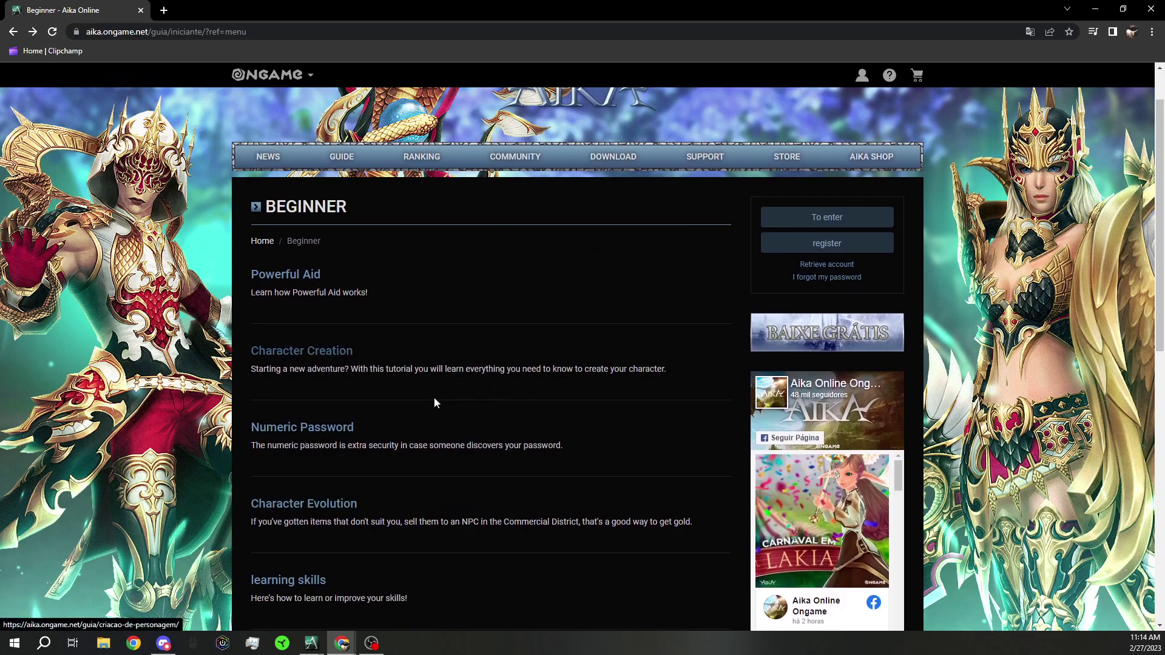
pyautogui.scroll(1, 449, 356)
pyautogui.scroll(1, 450, 357)
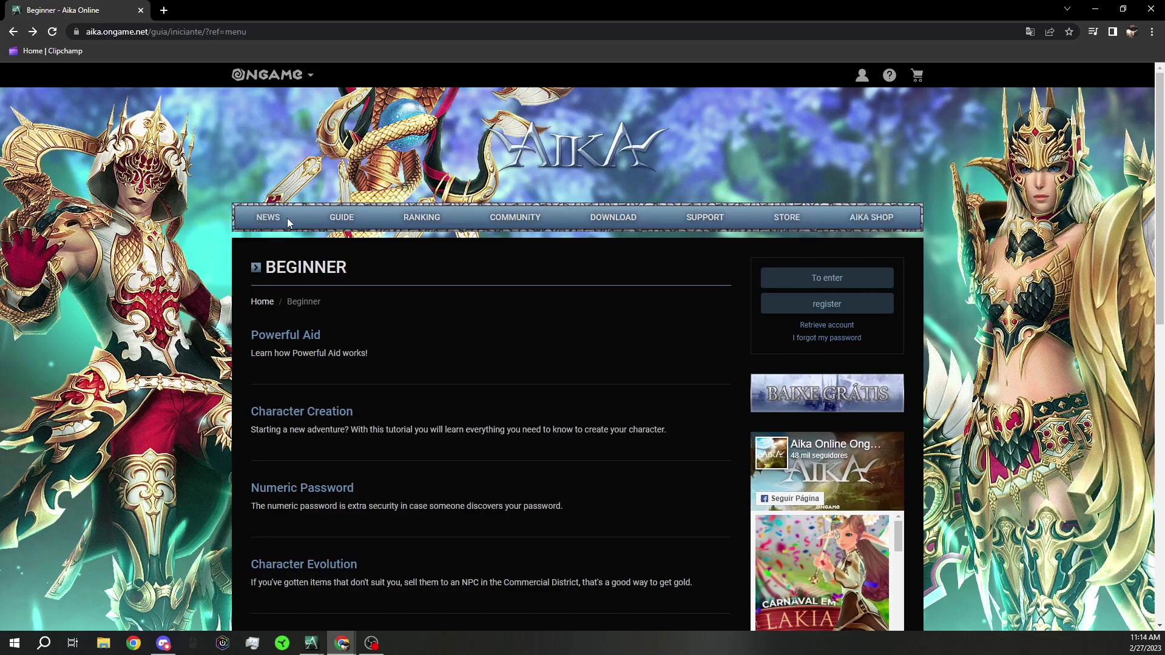
pyautogui.moveTo(263, 230)
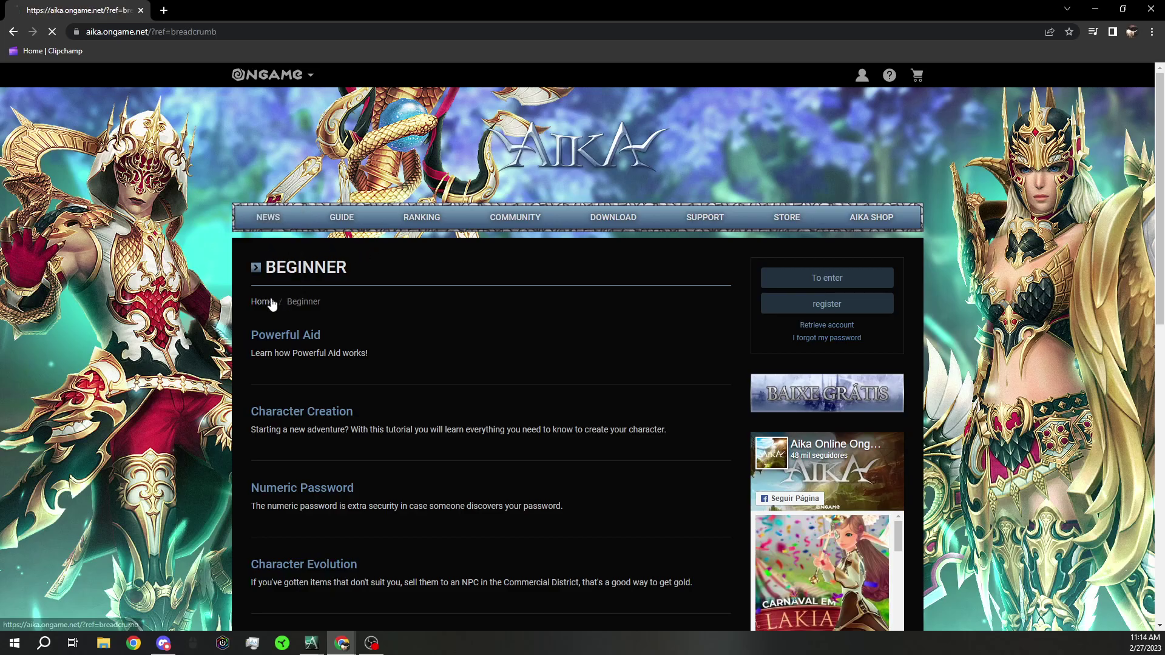
# - Go to the Aika Online homepage and browse the EVENTS, BLOG and UPDATES news tabs
pyautogui.click(271, 300)
pyautogui.scroll(-1, 358, 401)
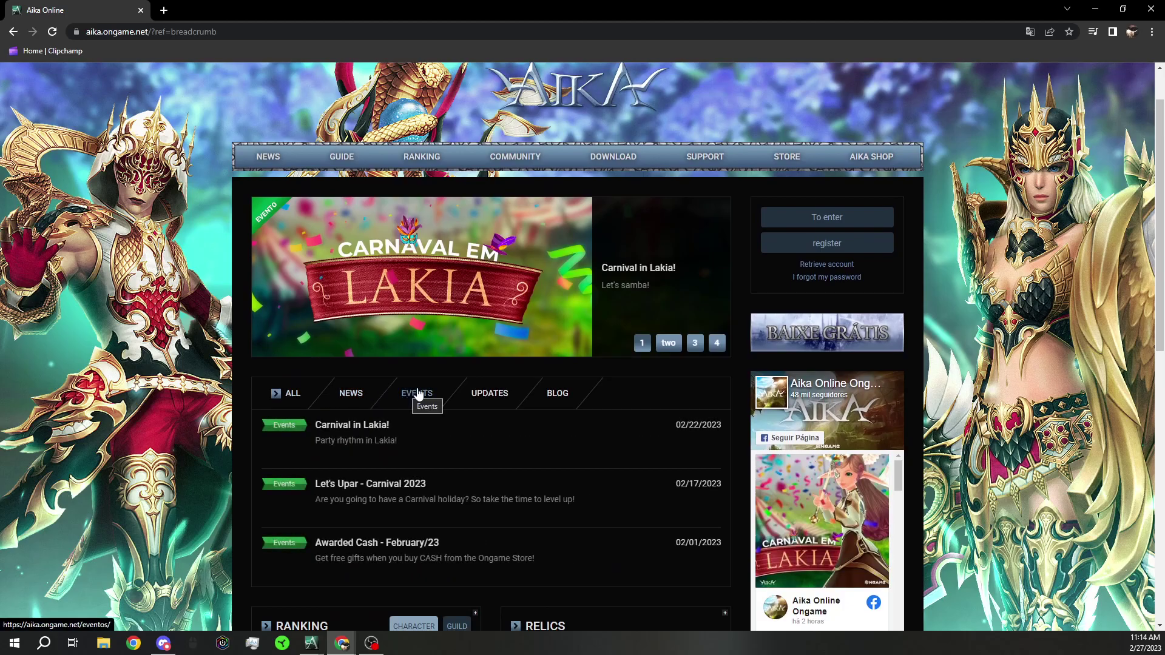
pyautogui.moveTo(509, 395)
pyautogui.moveTo(568, 394)
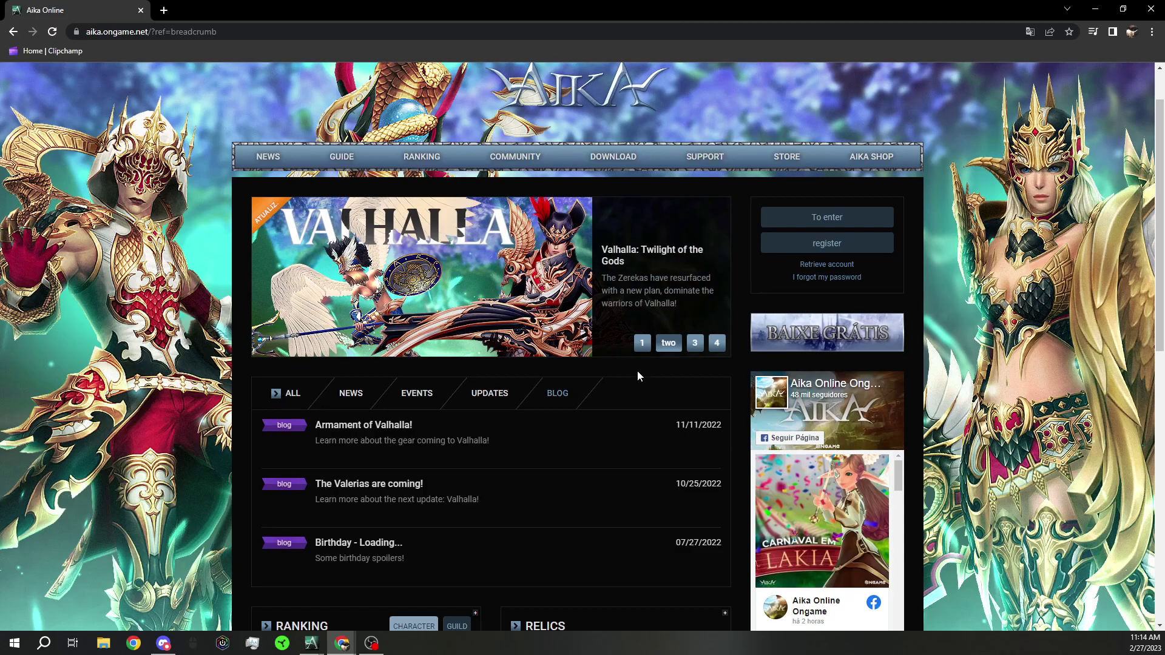
# - Scroll through the homepage with Updates such as '[Patch Note: 957] PVP ON' listed
pyautogui.scroll(-1, 623, 461)
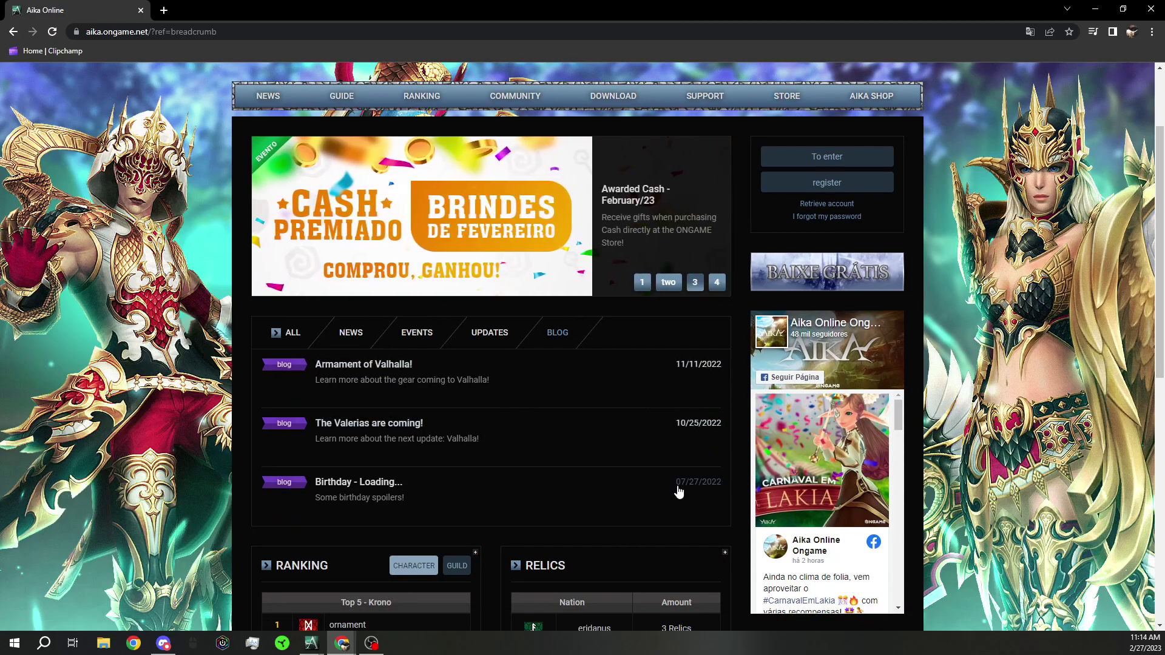
pyautogui.scroll(-5, 848, 480)
pyautogui.scroll(-4, 848, 480)
pyautogui.scroll(-1, 949, 478)
pyautogui.scroll(-1, 948, 477)
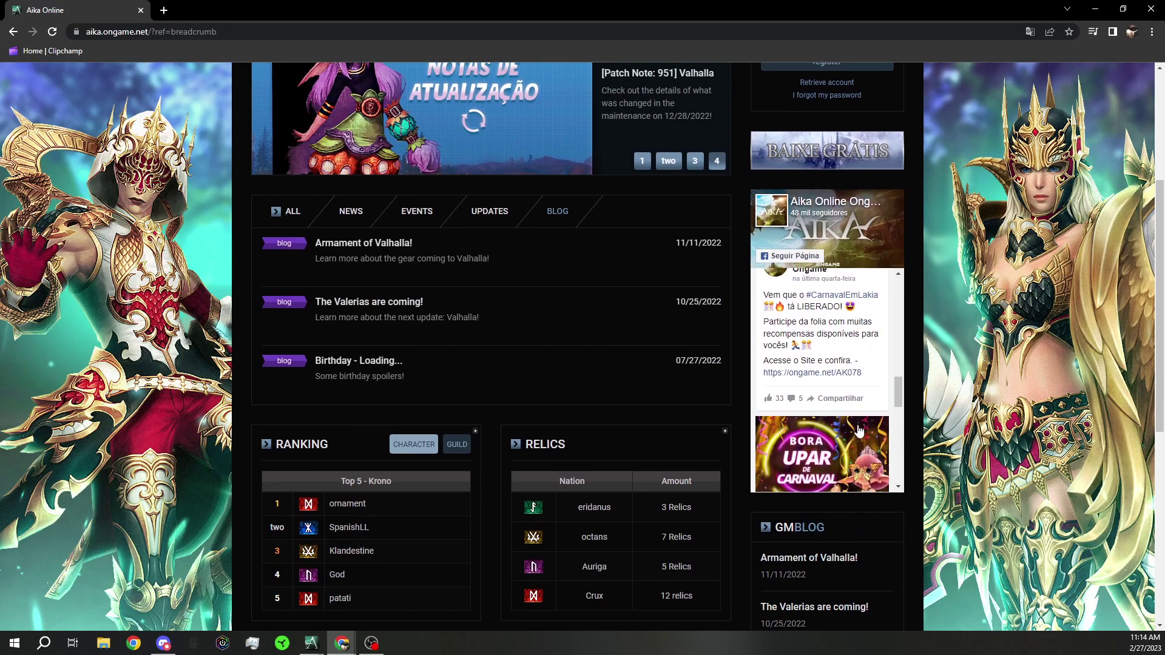
pyautogui.scroll(-4, 848, 437)
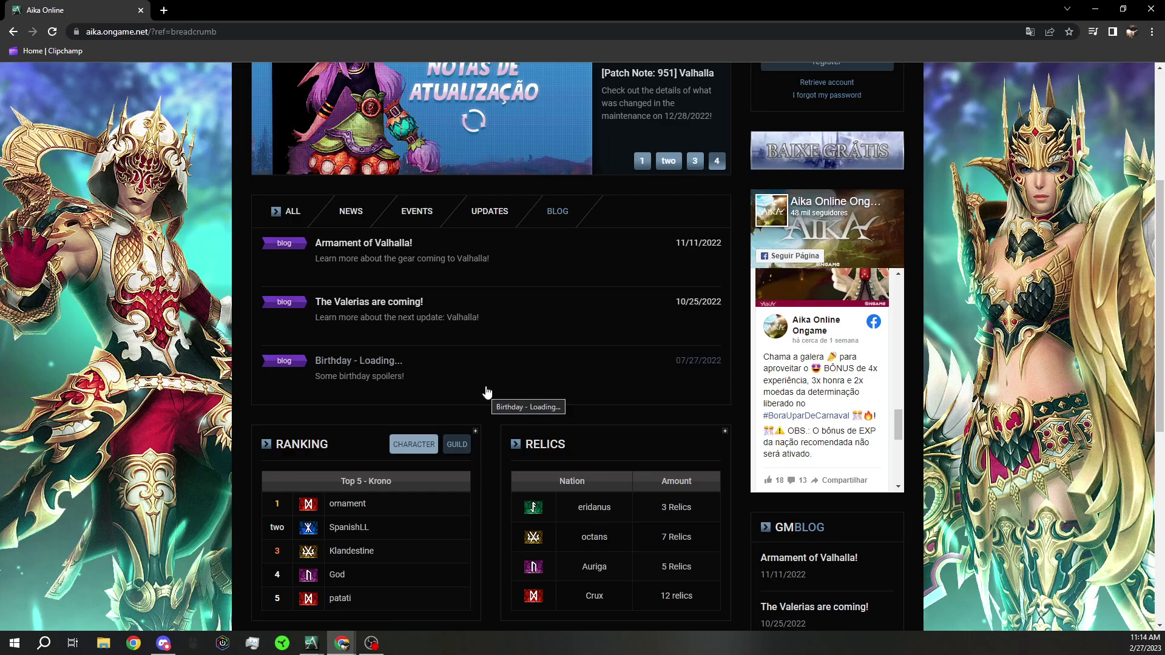
pyautogui.scroll(4, 656, 486)
pyautogui.scroll(3, 848, 552)
pyautogui.scroll(2, 848, 552)
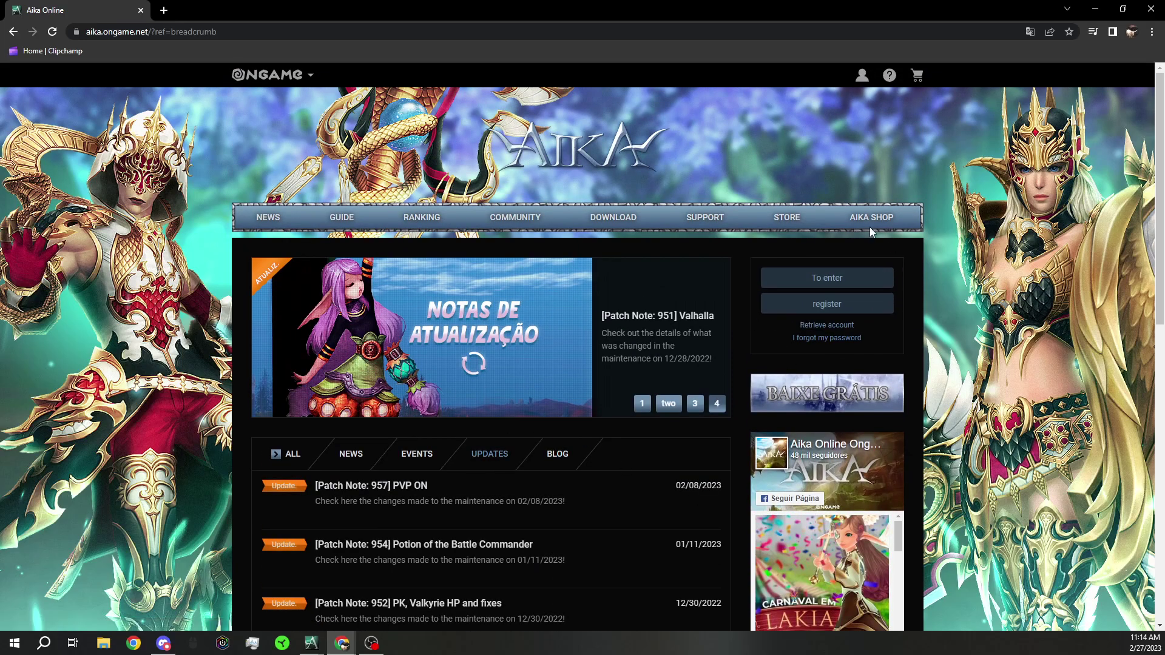